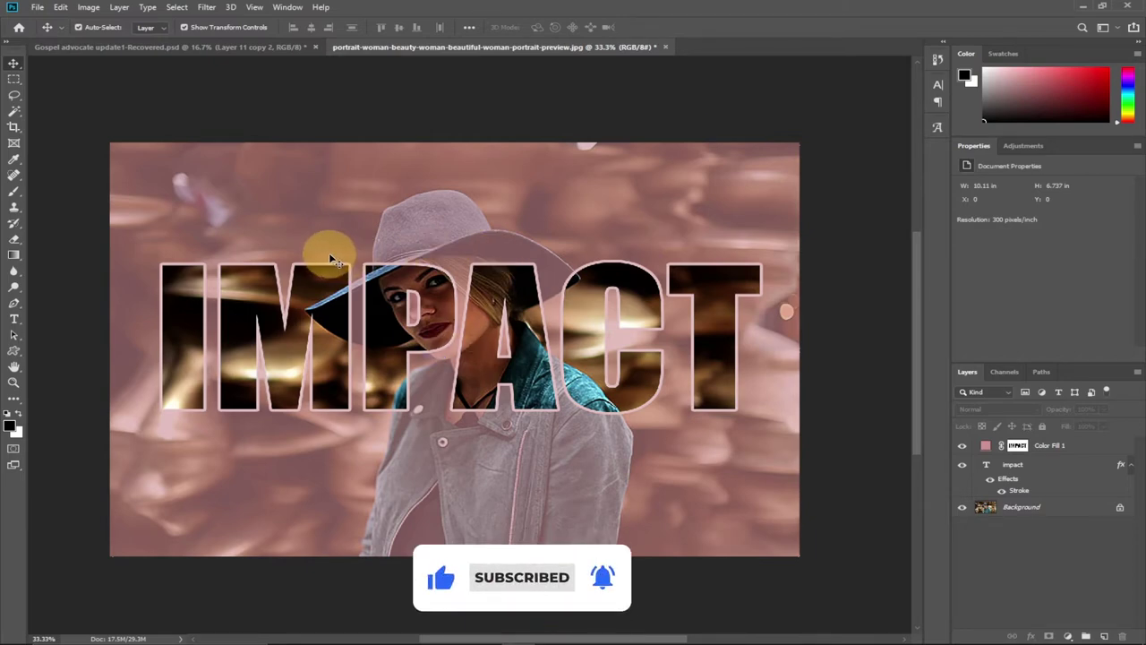
- Recolour the Color Fill 1 layer from pale pink to red a84141
{"action": "left_click", "coordinate": [985, 448]}
{"action": "double_click", "coordinate": [985, 445]}
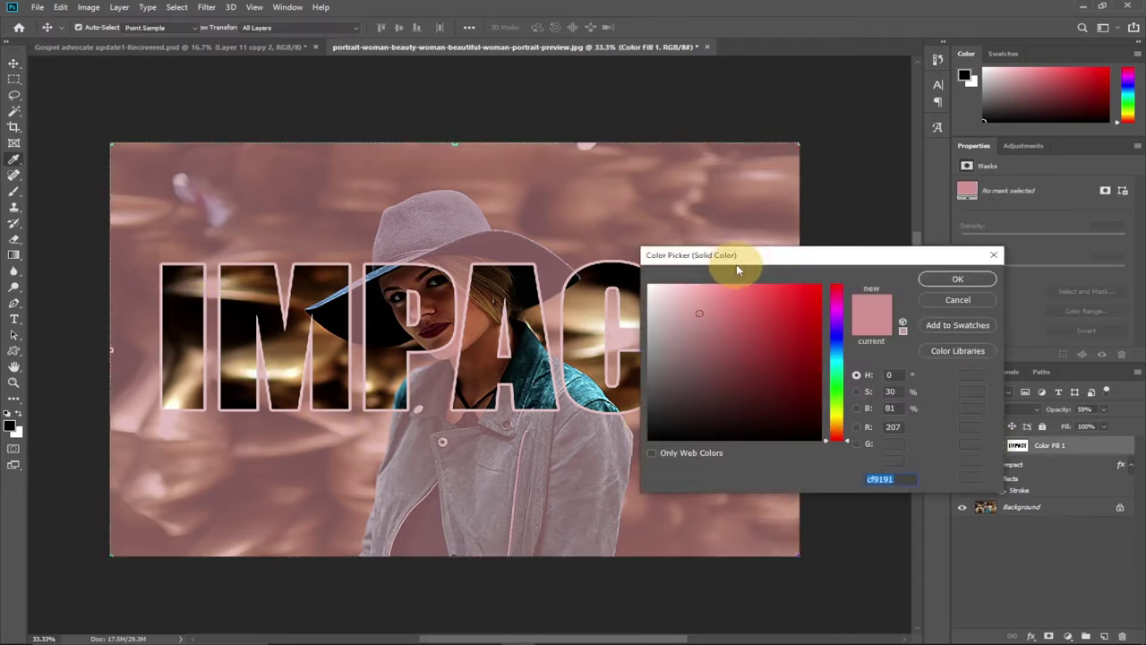
{"action": "left_click_drag", "start_coordinate": [767, 254], "coordinate": [839, 237]}
{"action": "left_click", "coordinate": [832, 338]}
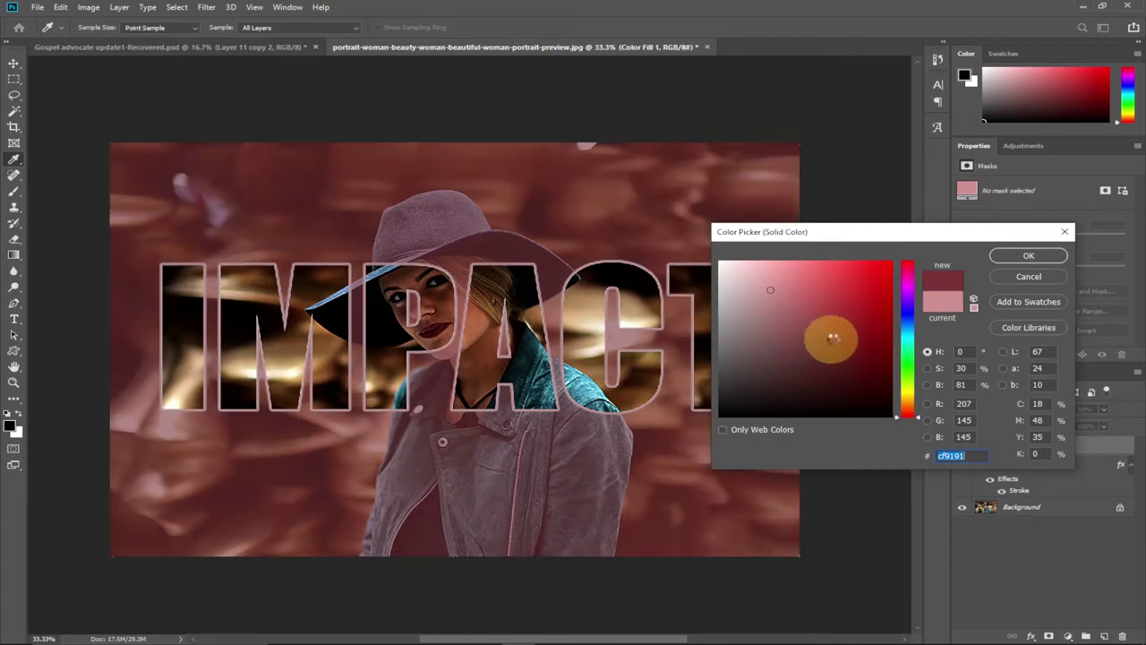
{"action": "left_click_drag", "start_coordinate": [785, 353], "coordinate": [815, 357]}
{"action": "left_click", "coordinate": [825, 314]}
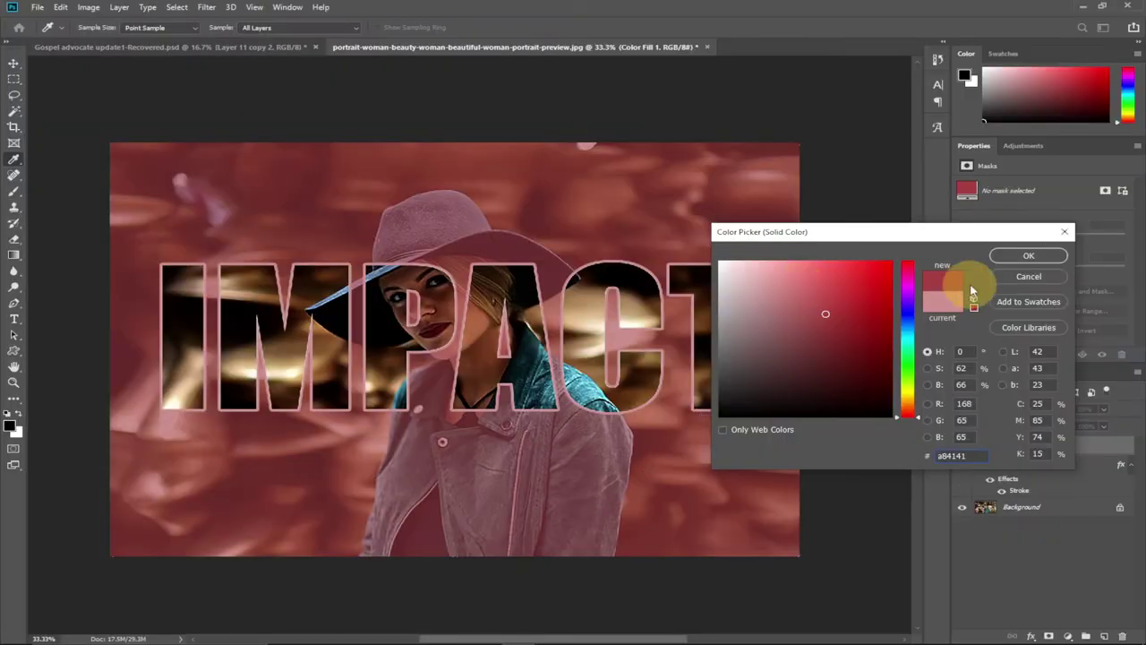
{"action": "left_click", "coordinate": [1028, 259]}
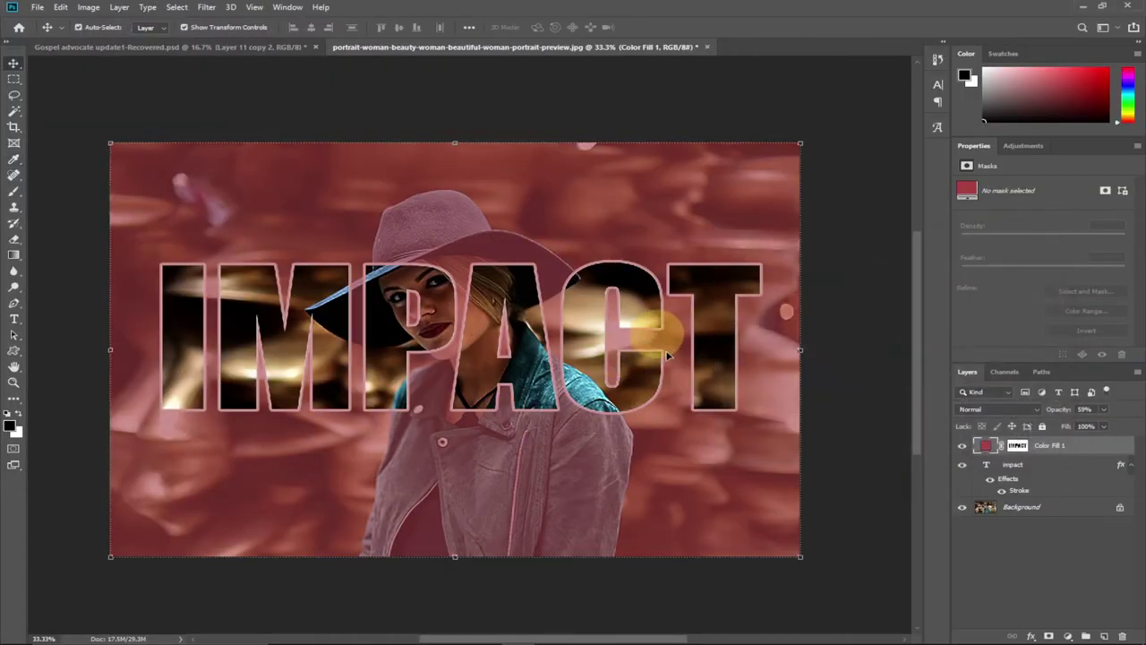
- Switch to Chrome and scroll through the pickpik snow-covered mountains photo page
{"action": "mouse_move", "coordinate": [687, 636]}
{"action": "left_click", "coordinate": [752, 632]}
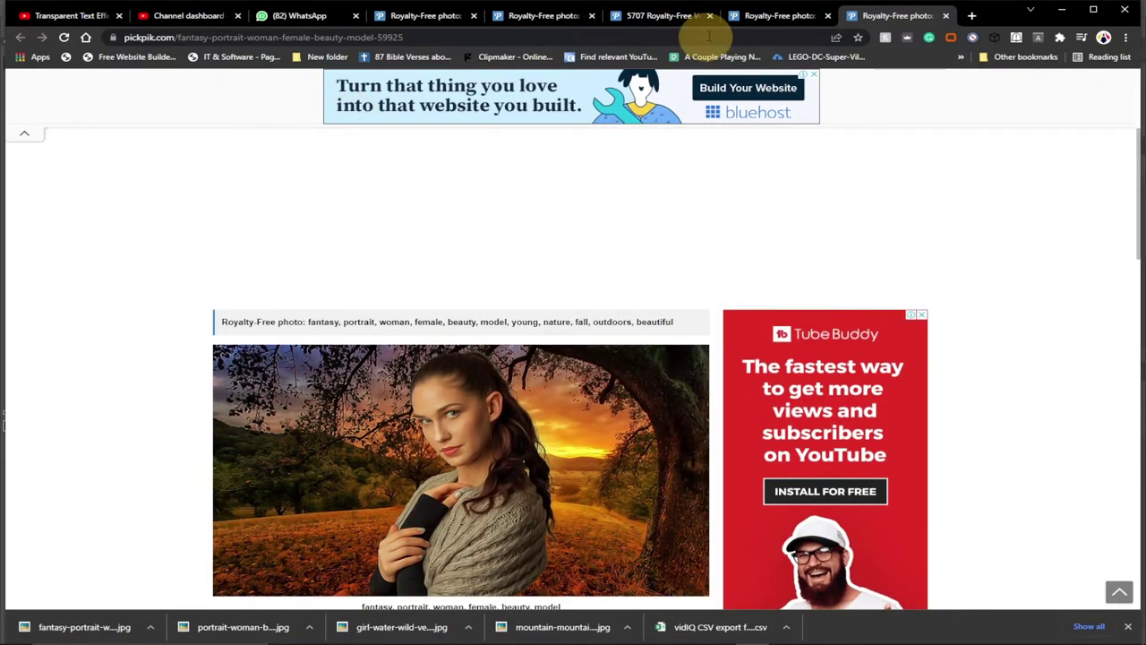
{"action": "left_click", "coordinate": [528, 15]}
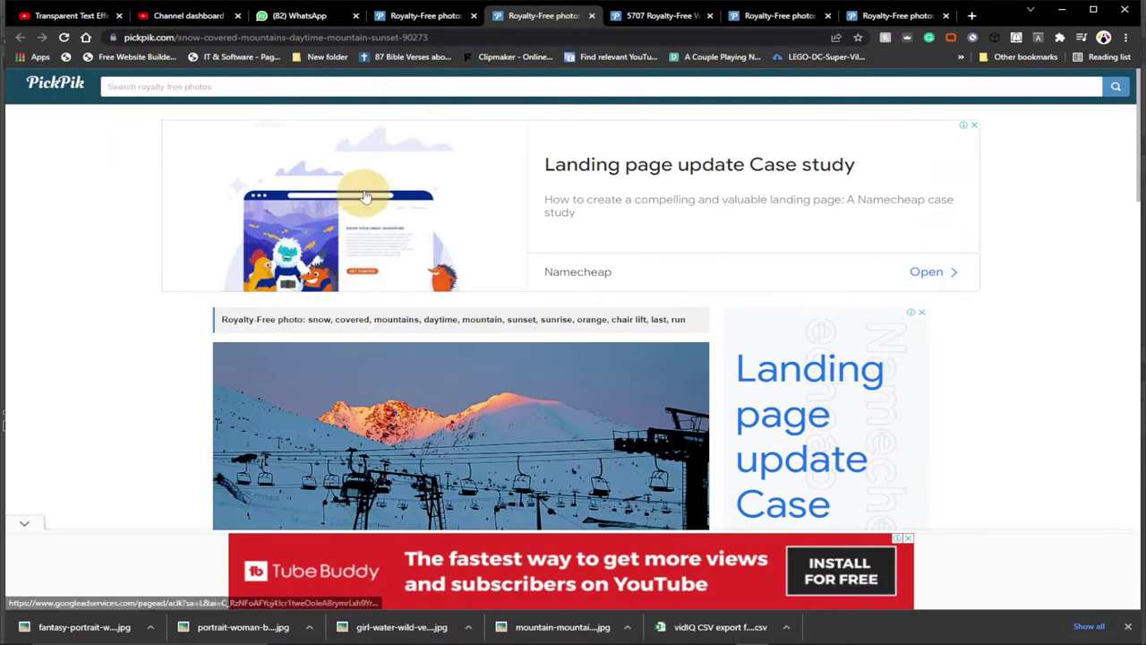
{"action": "scroll", "coordinate": [587, 305], "scroll_direction": "down", "scroll_amount": 5}
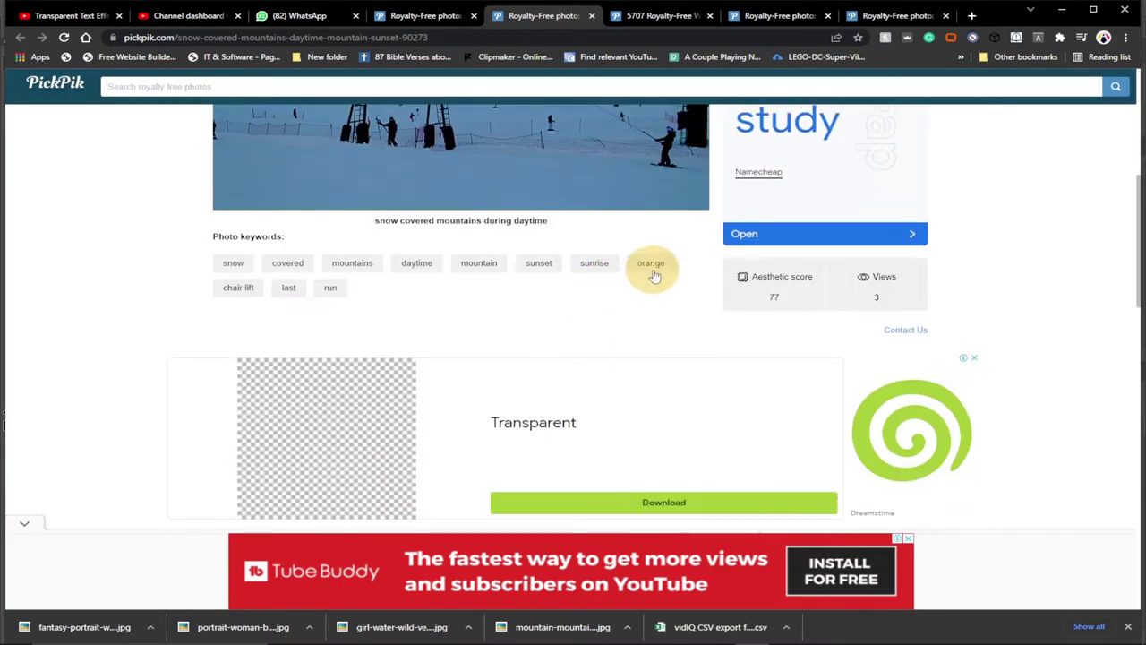
{"action": "scroll", "coordinate": [567, 428], "scroll_direction": "down", "scroll_amount": 8}
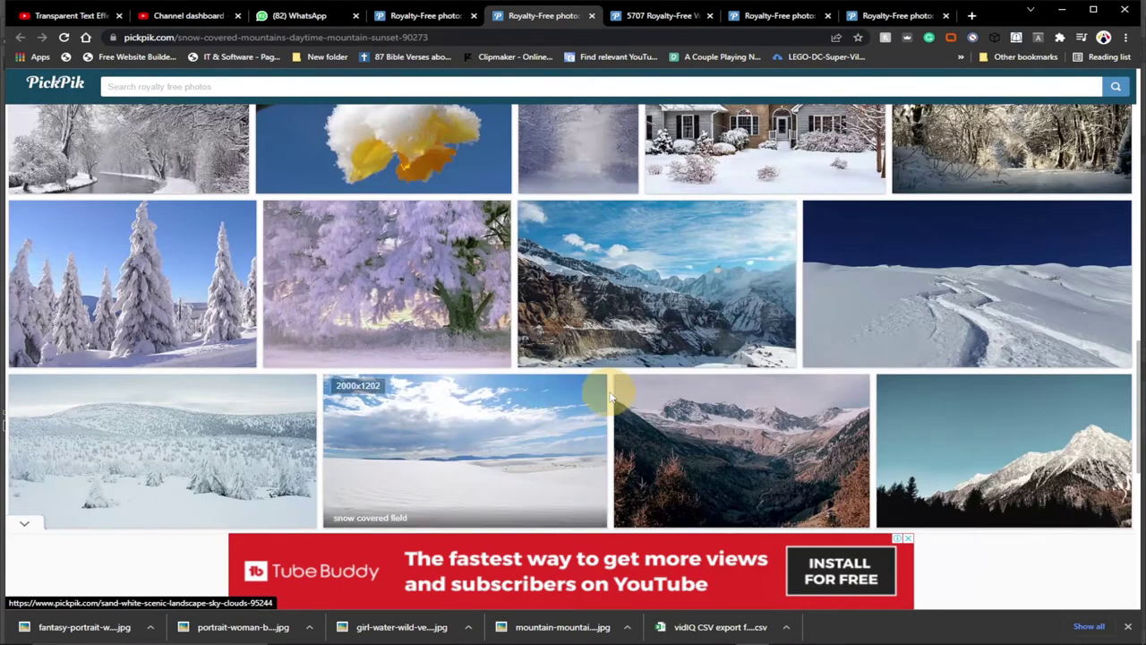
{"action": "scroll", "coordinate": [612, 388], "scroll_direction": "down", "scroll_amount": 5}
{"action": "scroll", "coordinate": [460, 238], "scroll_direction": "up", "scroll_amount": 3}
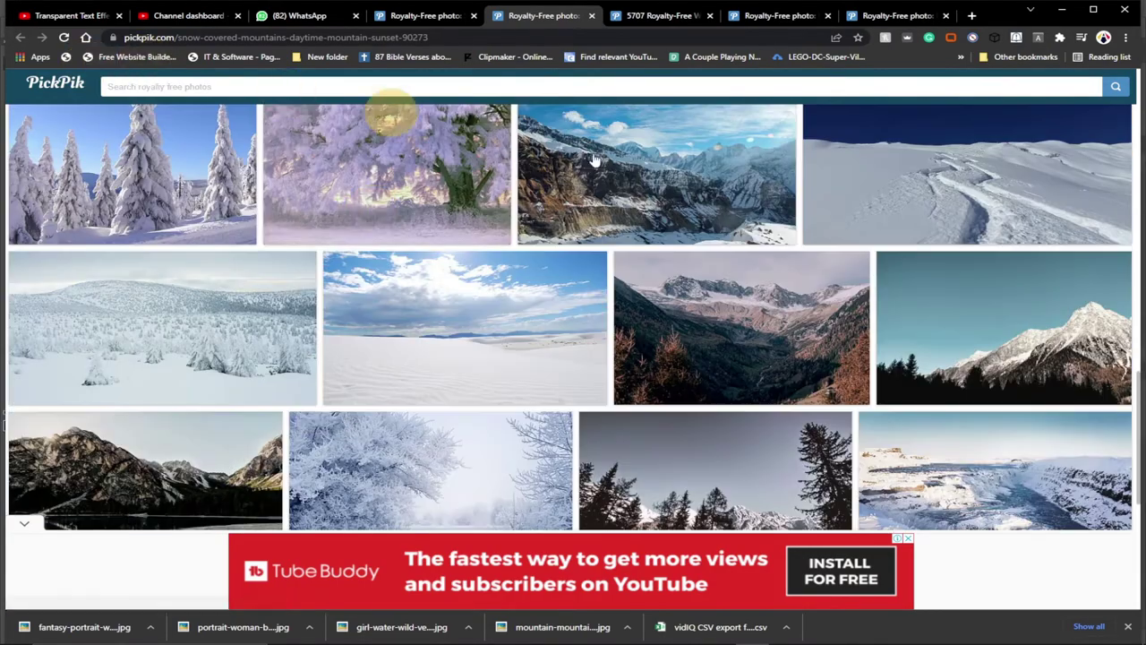
{"action": "scroll", "coordinate": [708, 296], "scroll_direction": "up", "scroll_amount": 8}
{"action": "scroll", "coordinate": [568, 217], "scroll_direction": "up", "scroll_amount": 3}
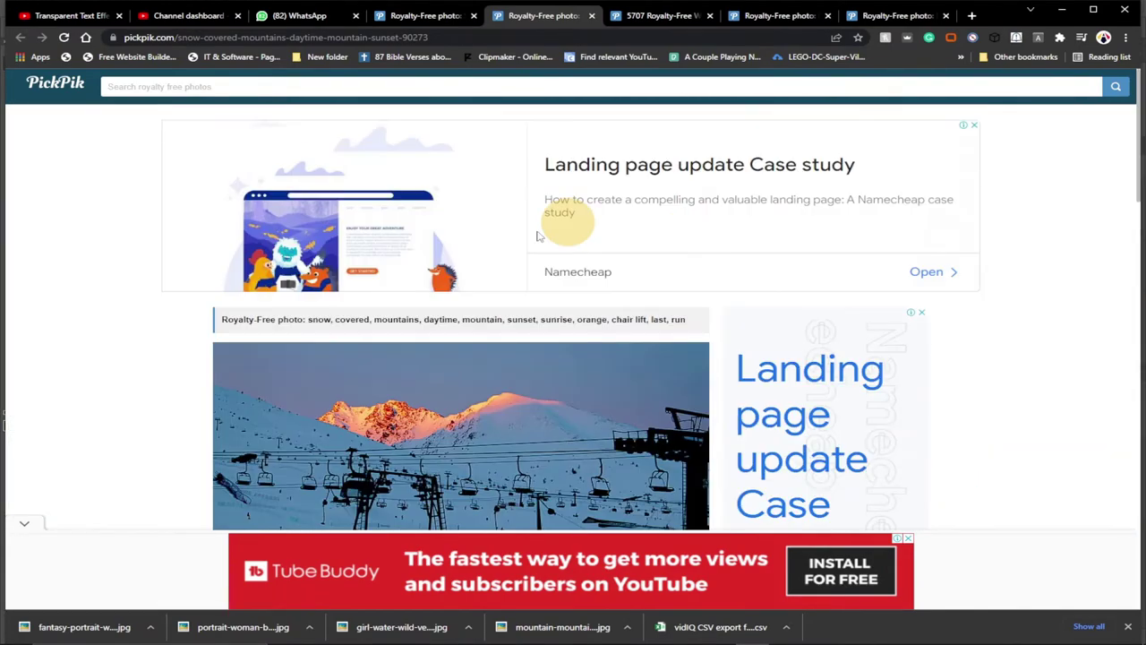
{"action": "scroll", "coordinate": [506, 365], "scroll_direction": "down", "scroll_amount": 10}
{"action": "scroll", "coordinate": [626, 358], "scroll_direction": "down", "scroll_amount": 3}
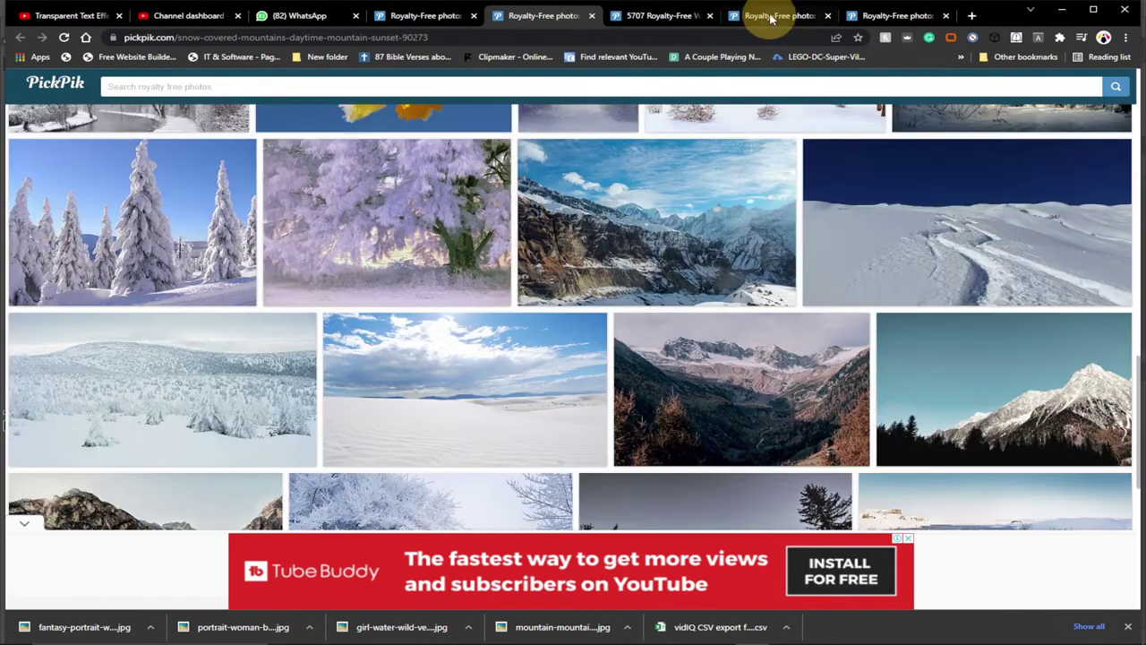
- Scroll the pickpik portrait-woman page's related portraits, then return to Photoshop
{"action": "left_click", "coordinate": [770, 15]}
{"action": "scroll", "coordinate": [573, 370], "scroll_direction": "down", "scroll_amount": 3}
{"action": "scroll", "coordinate": [574, 370], "scroll_direction": "down", "scroll_amount": 10}
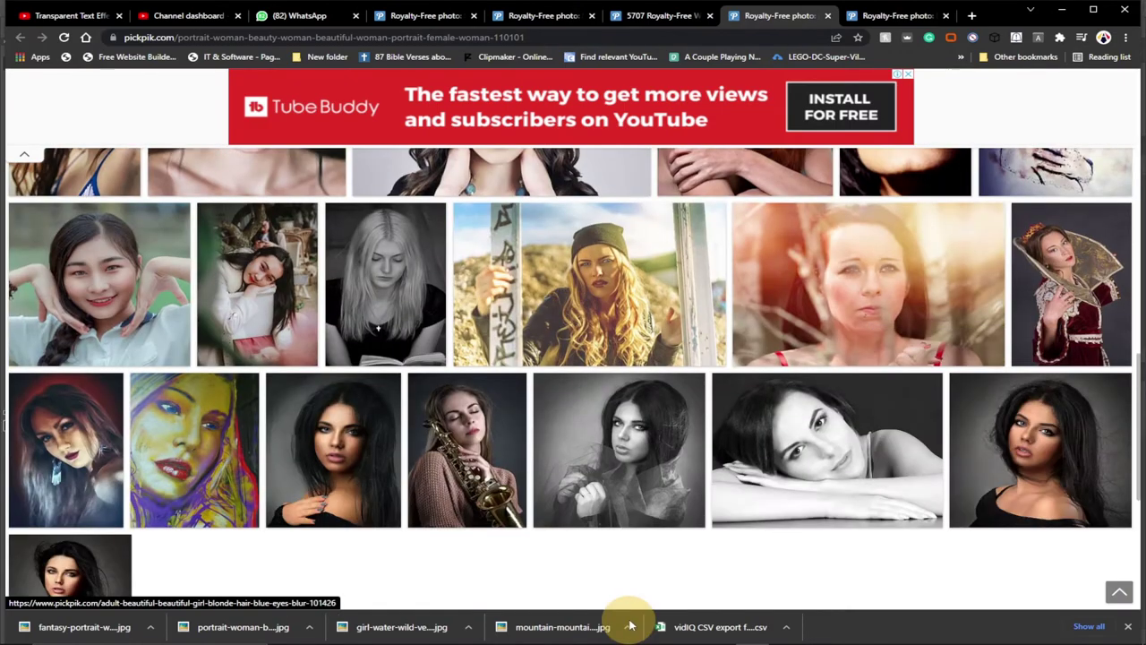
{"action": "mouse_move", "coordinate": [520, 629]}
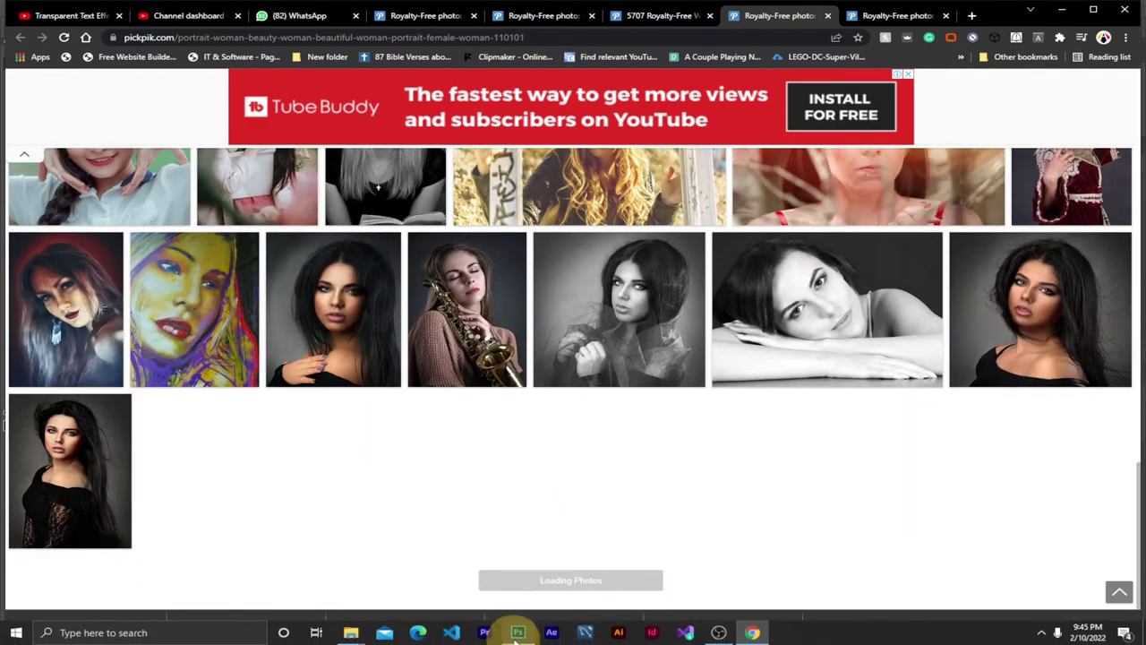
{"action": "left_click", "coordinate": [517, 632]}
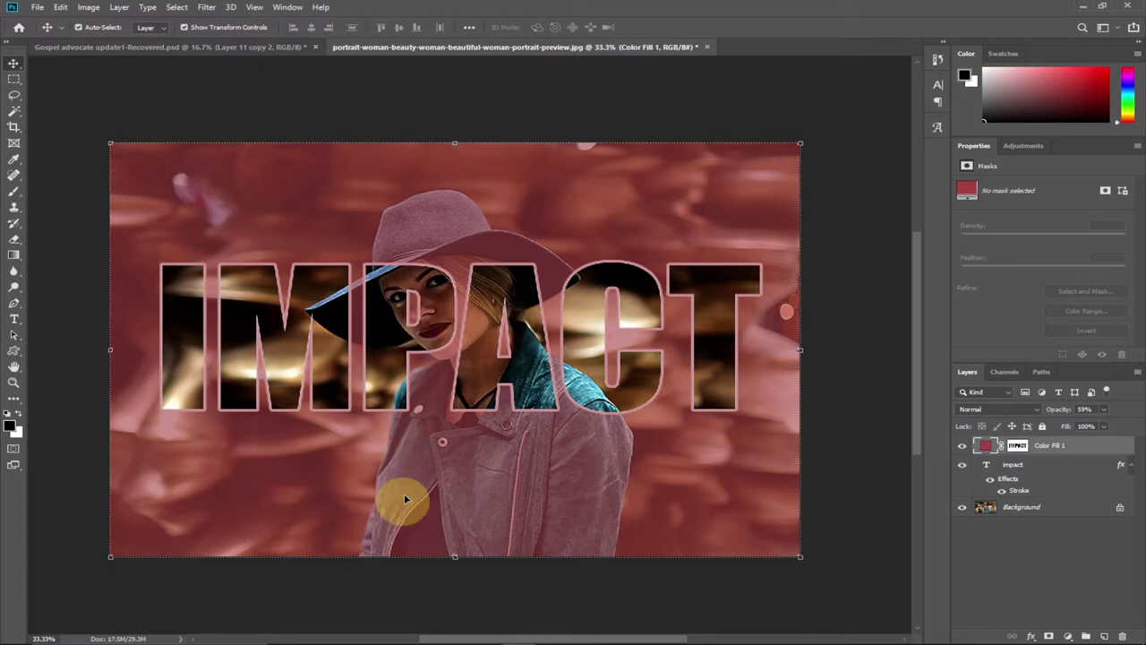
- Select fantasy-portrait-woman-female-preview in the Desktop folder, then go back to Photoshop
{"action": "mouse_move", "coordinate": [397, 637]}
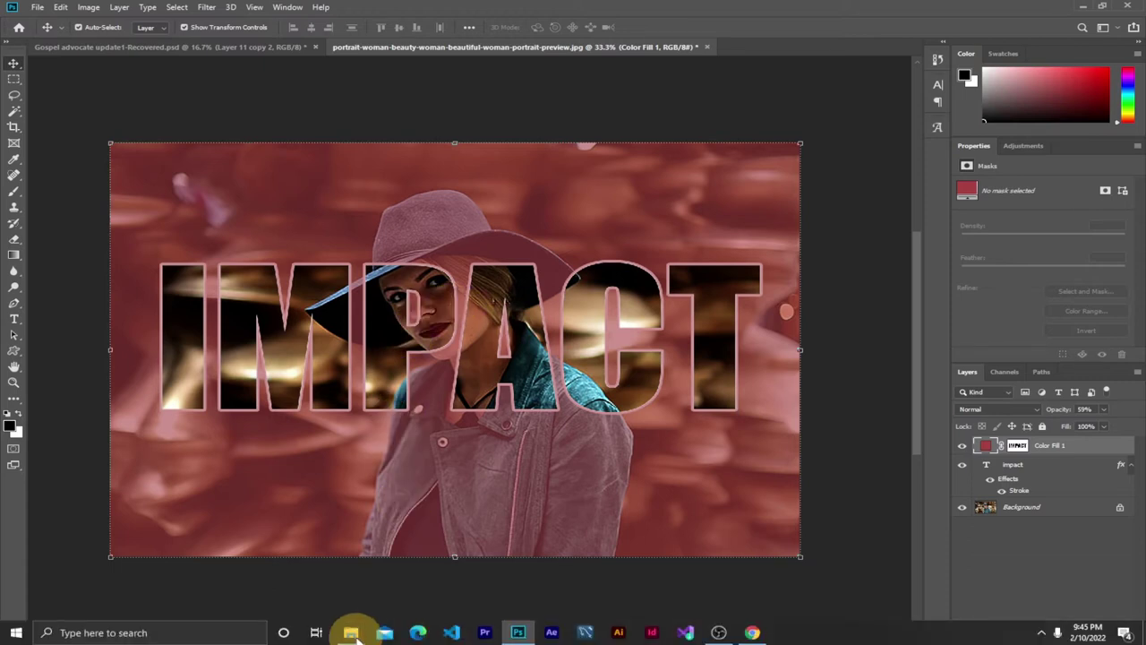
{"action": "left_click", "coordinate": [350, 632]}
{"action": "left_click", "coordinate": [399, 584]}
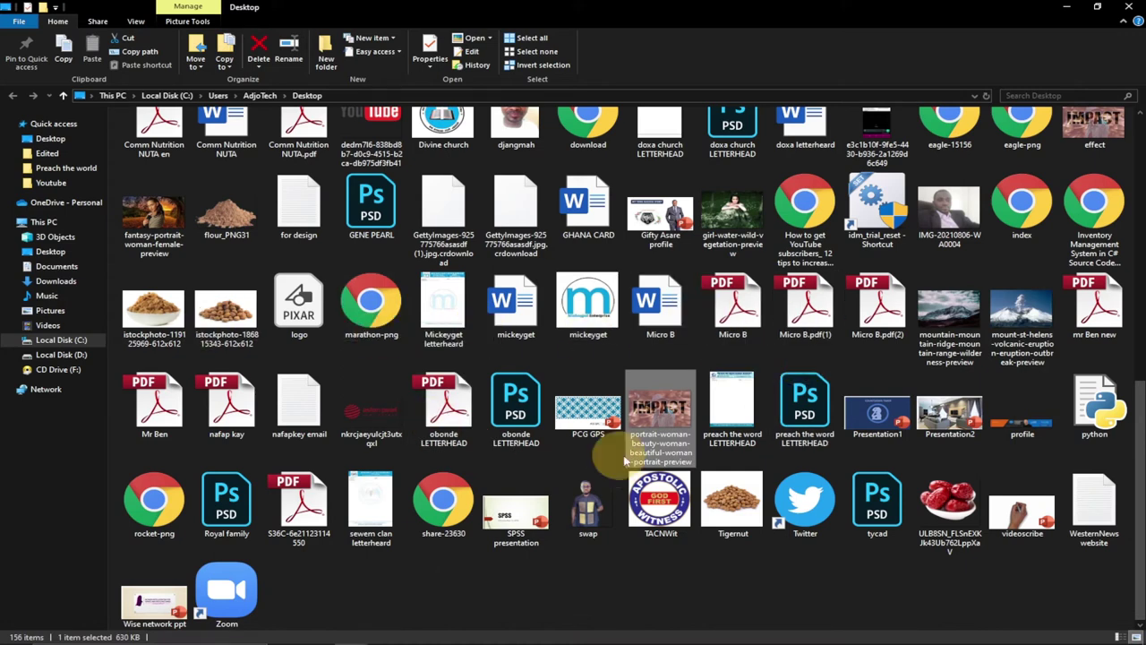
{"action": "left_click", "coordinate": [152, 226]}
{"action": "left_click", "coordinate": [518, 632]}
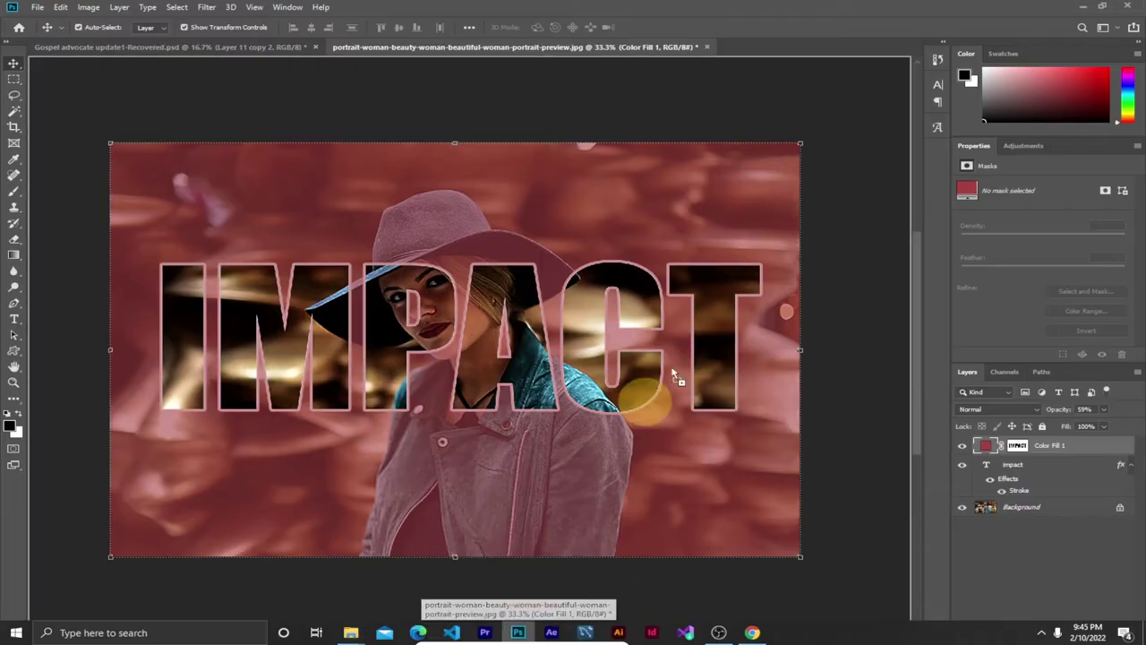
- Open the fantasy-portrait photo and type IMPACT on it at 218.81 pt
{"action": "left_click_drag", "start_coordinate": [783, 25], "coordinate": [739, 49]}
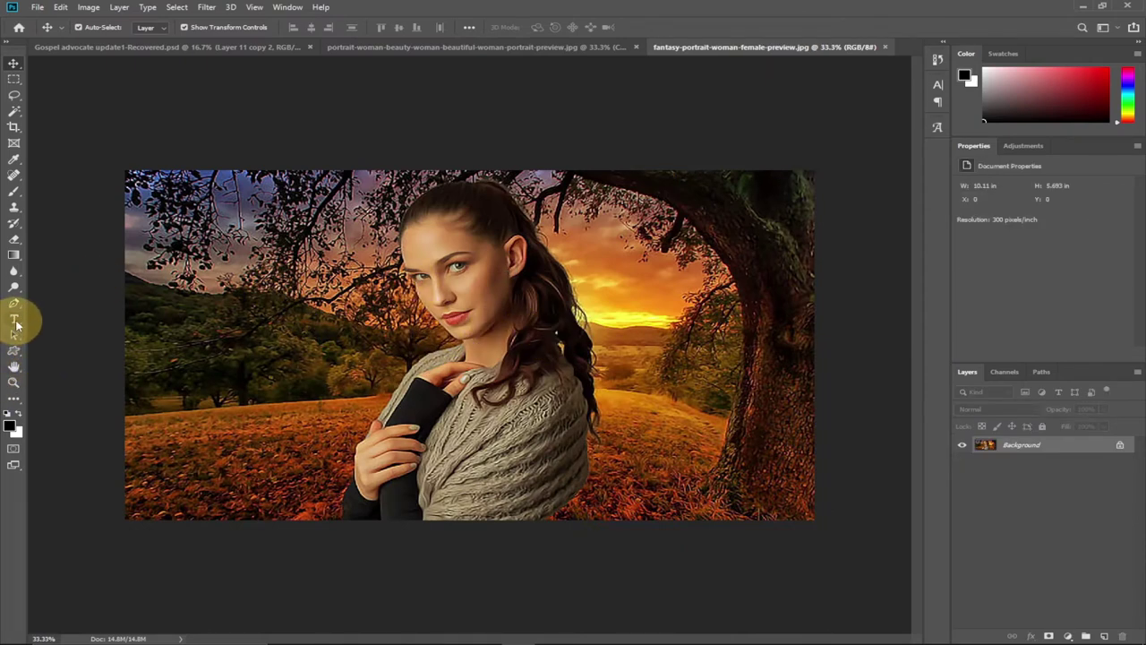
{"action": "left_click", "coordinate": [285, 347]}
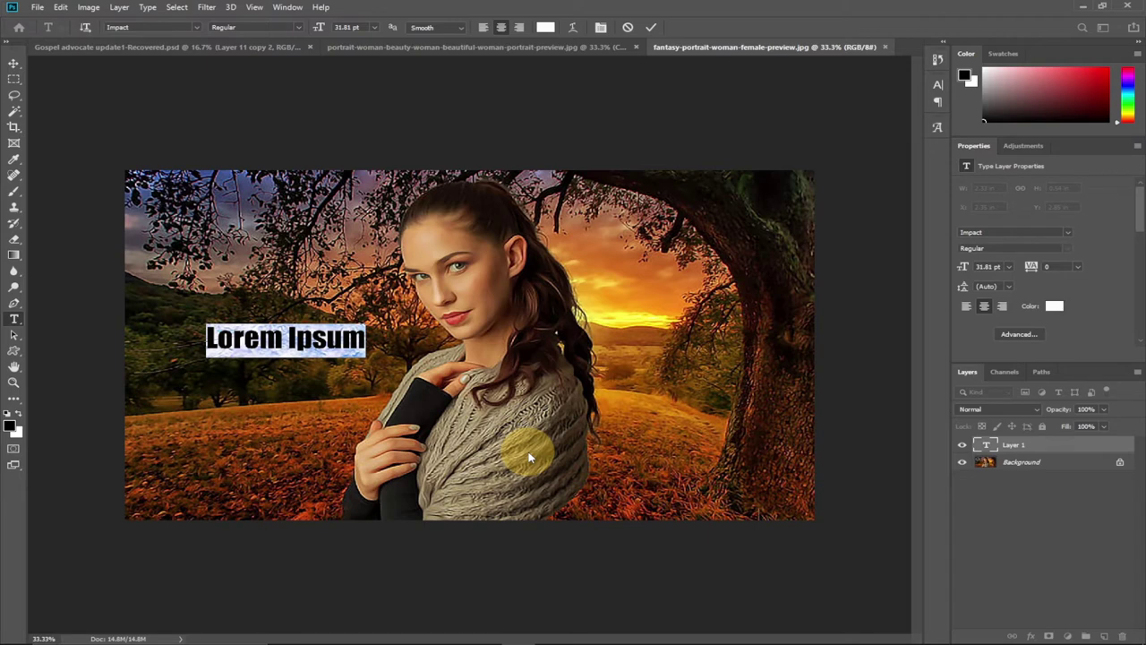
{"action": "type", "text": "IMPACT"}
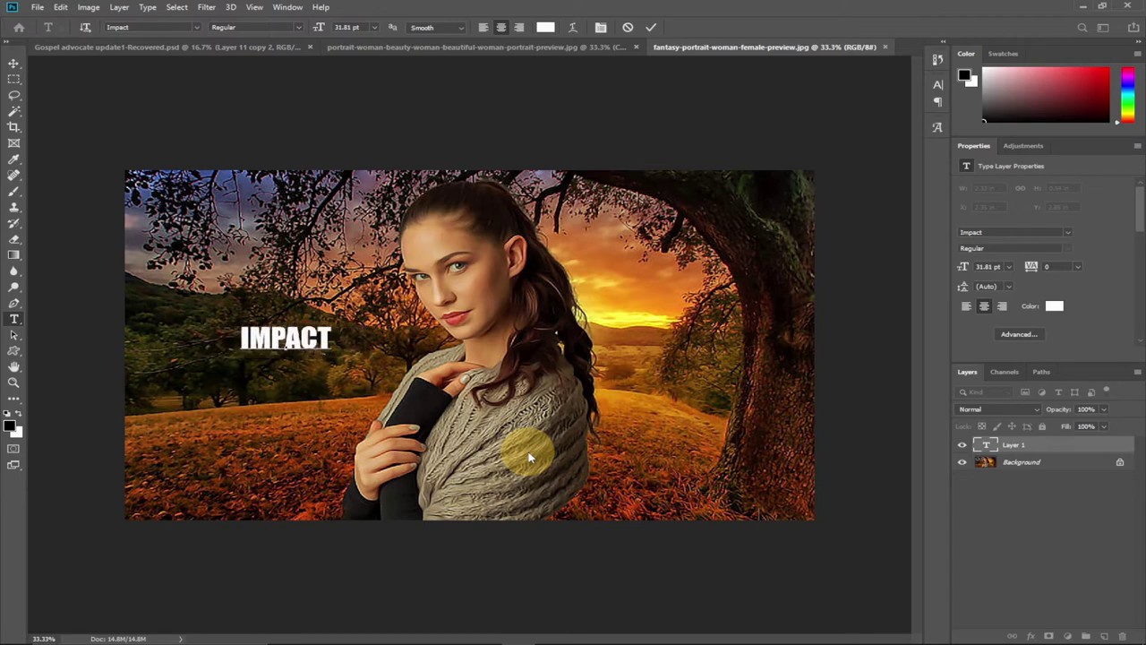
{"action": "left_click_drag", "start_coordinate": [332, 340], "coordinate": [224, 339]}
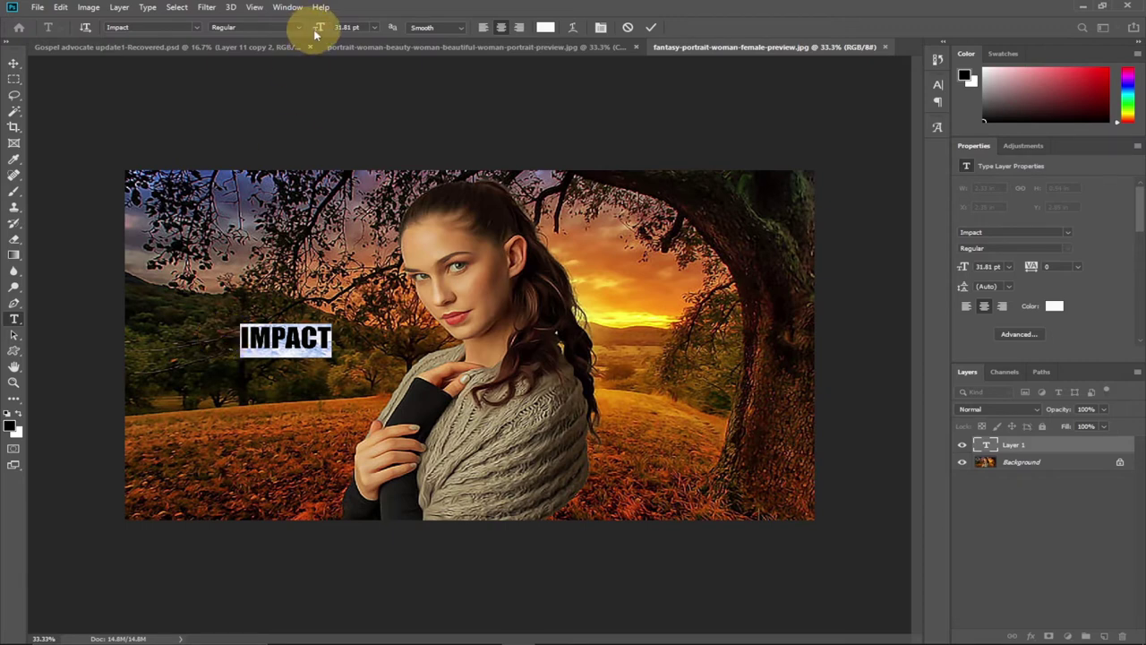
{"action": "left_click_drag", "start_coordinate": [318, 28], "coordinate": [445, 37]}
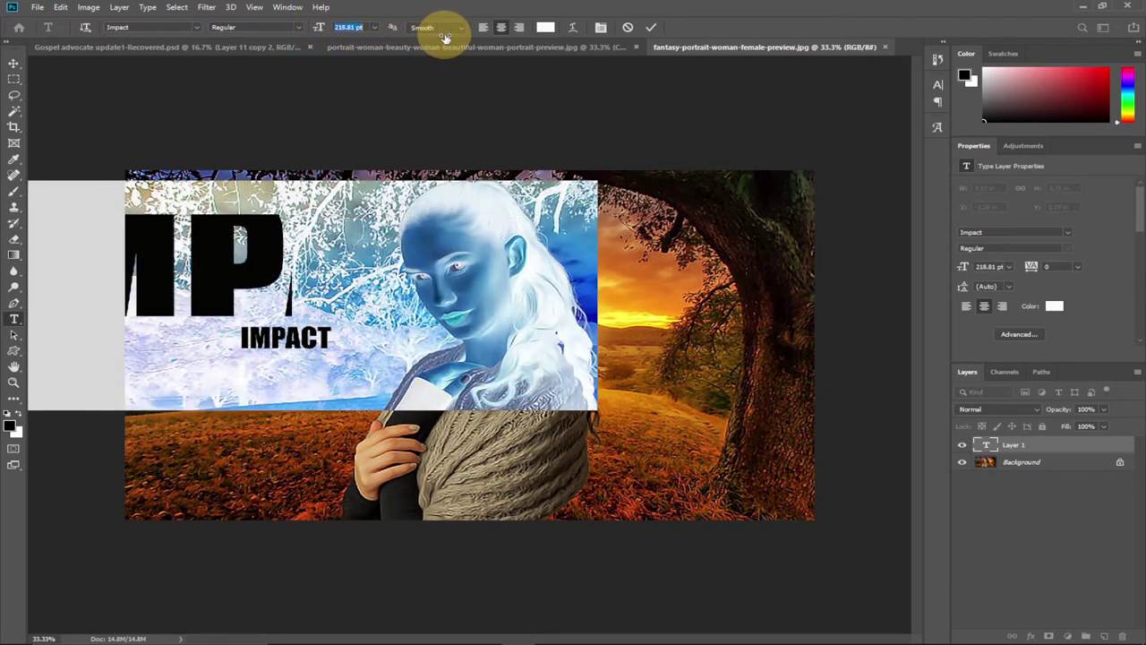
{"action": "left_click", "coordinate": [12, 65]}
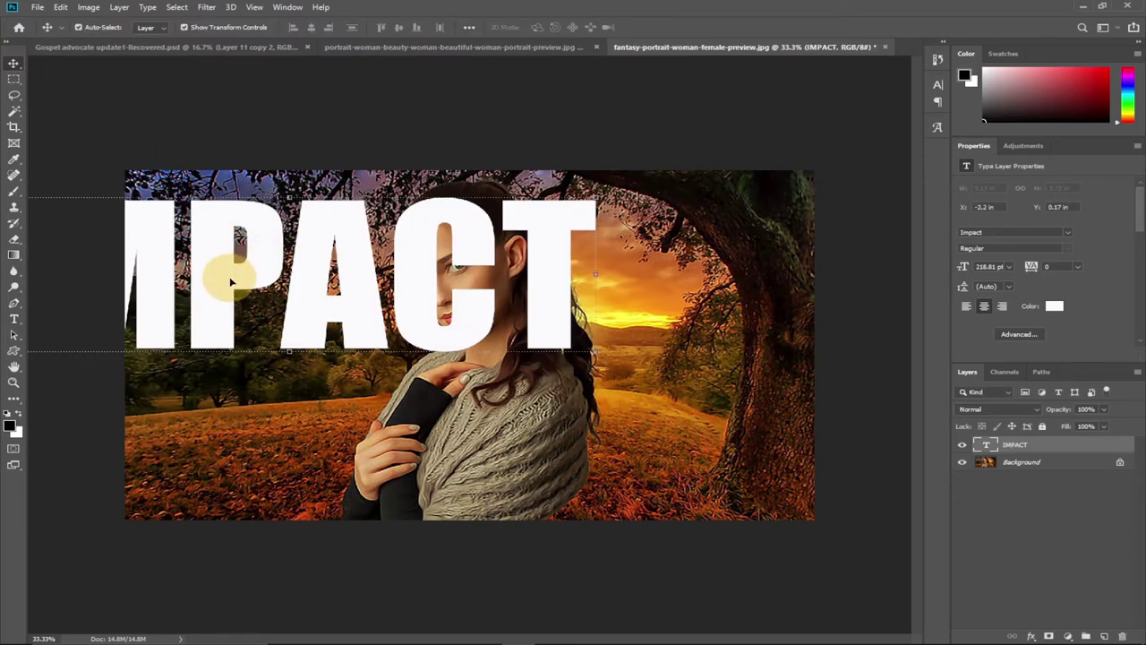
- Centre the IMPACT text on the photo and colour its letters near-black 030303
{"action": "left_click_drag", "start_coordinate": [230, 277], "coordinate": [417, 331]}
{"action": "left_click", "coordinate": [13, 318]}
{"action": "left_click", "coordinate": [309, 325]}
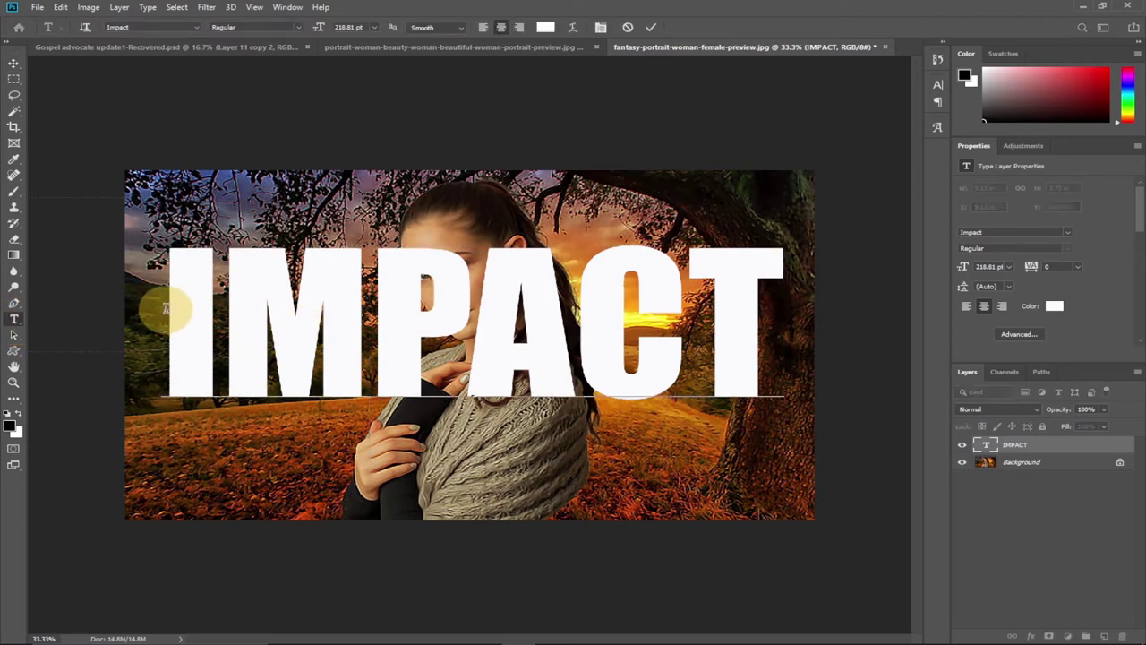
{"action": "left_click_drag", "start_coordinate": [193, 310], "coordinate": [762, 325]}
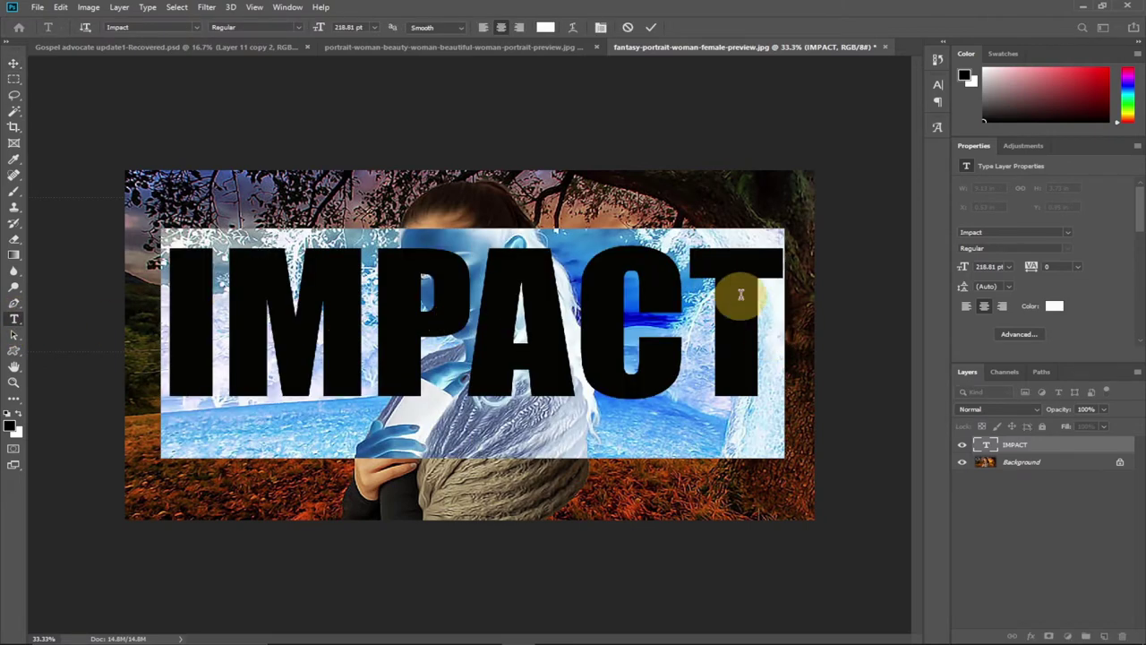
{"action": "left_click", "coordinate": [546, 27]}
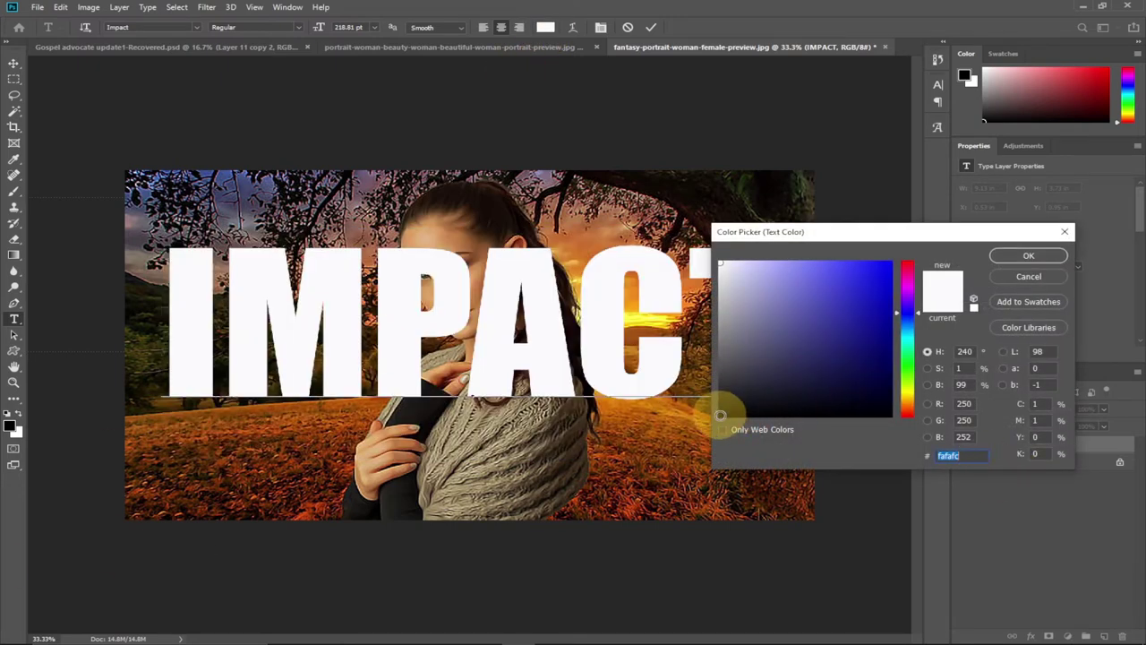
{"action": "left_click", "coordinate": [1021, 258]}
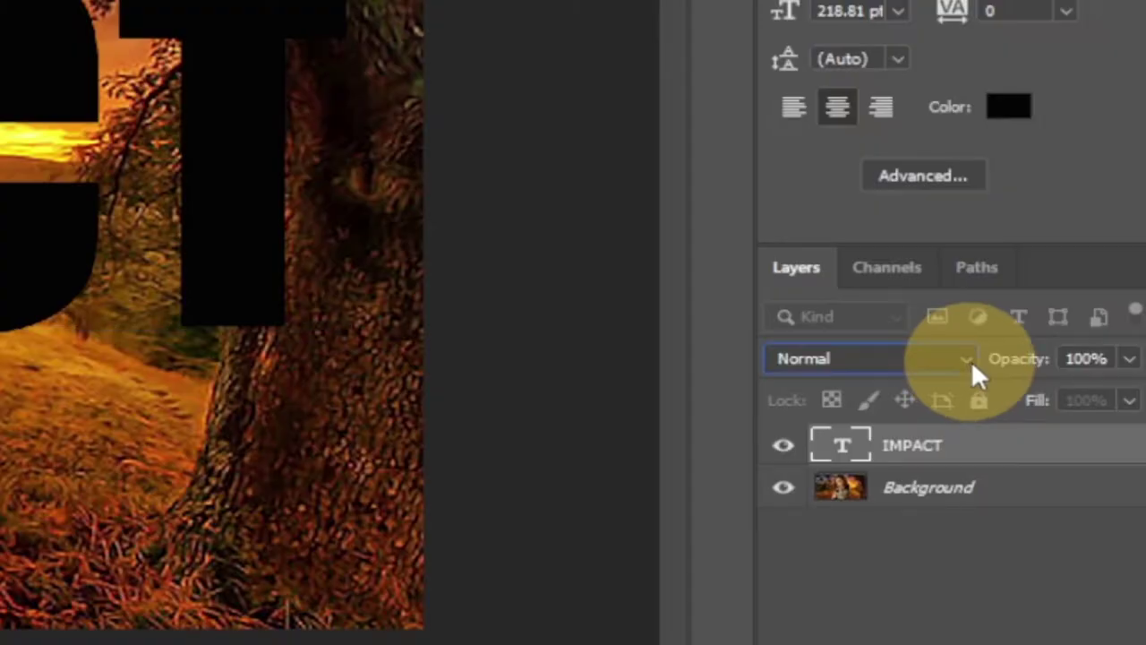
- Try Darker Color, then set the IMPACT layer's blend mode to Soft Light
{"action": "left_click", "coordinate": [971, 360]}
{"action": "left_click", "coordinate": [974, 367]}
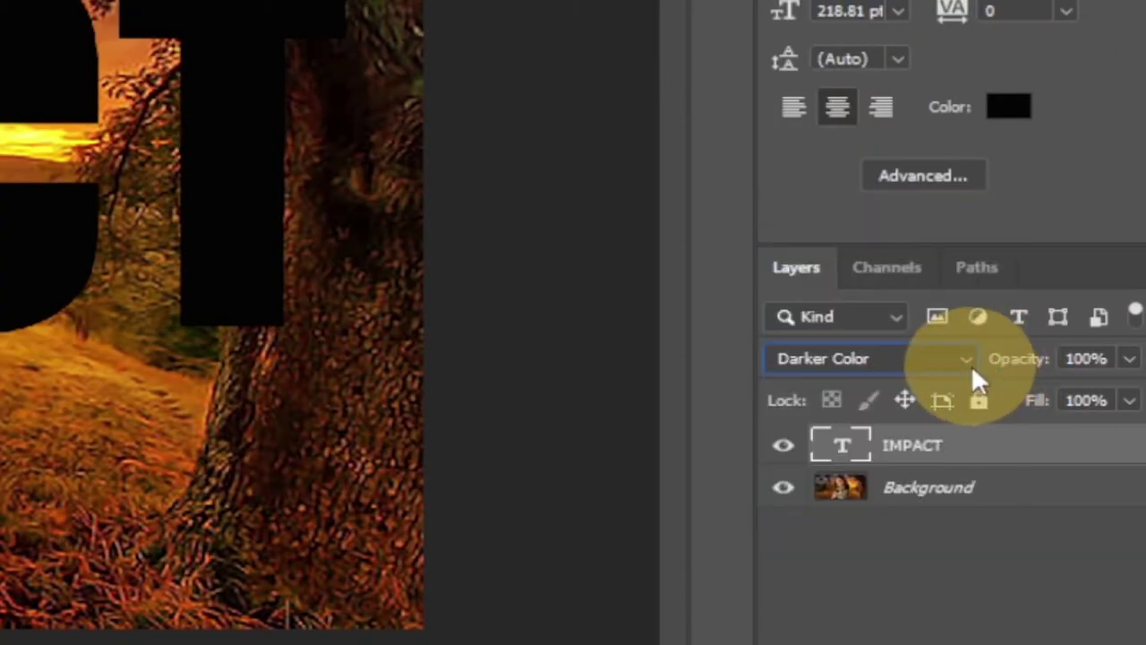
{"action": "left_click", "coordinate": [972, 364]}
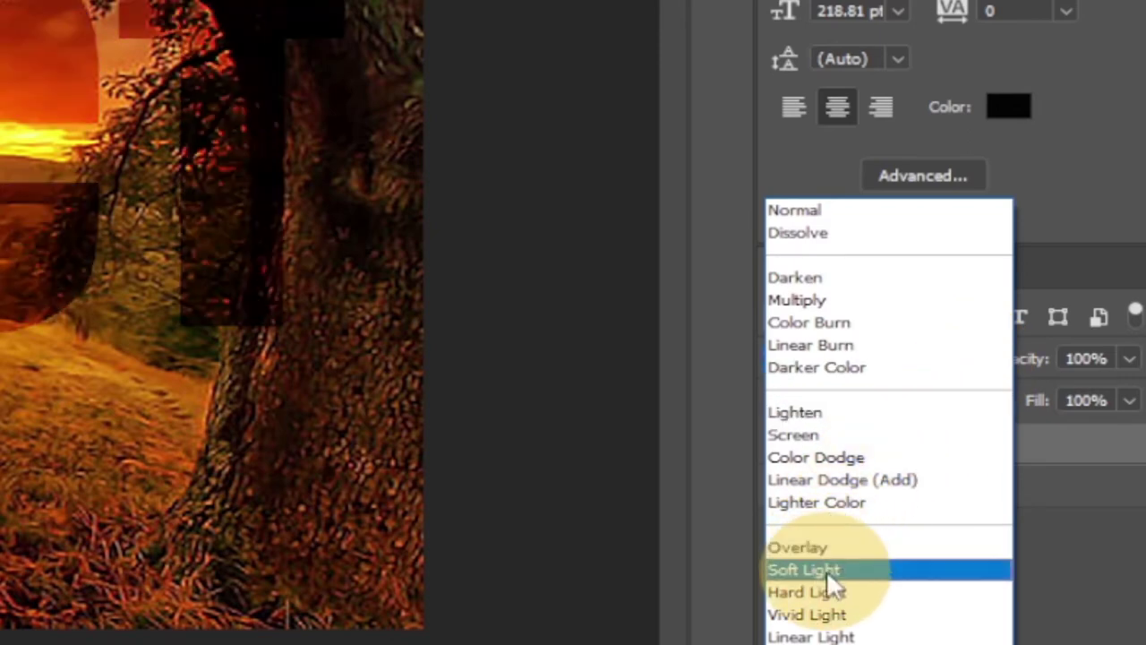
{"action": "left_click", "coordinate": [826, 569]}
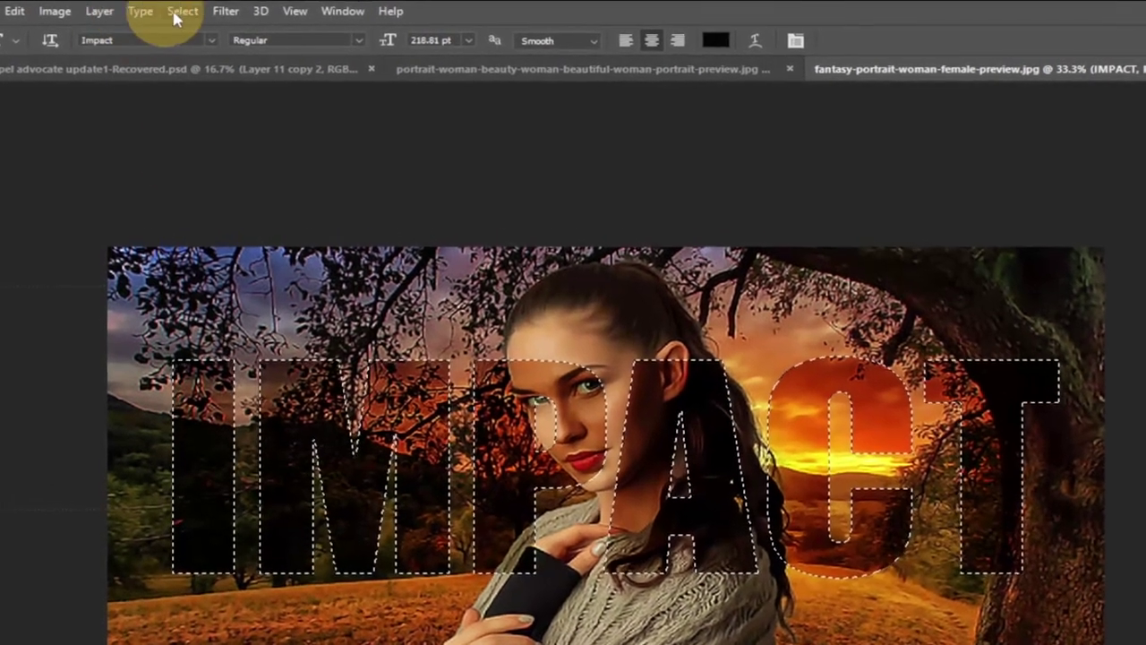
- Invert the letter selection and fill it with a dark red 772020 Solid Color layer
{"action": "left_click", "coordinate": [179, 12]}
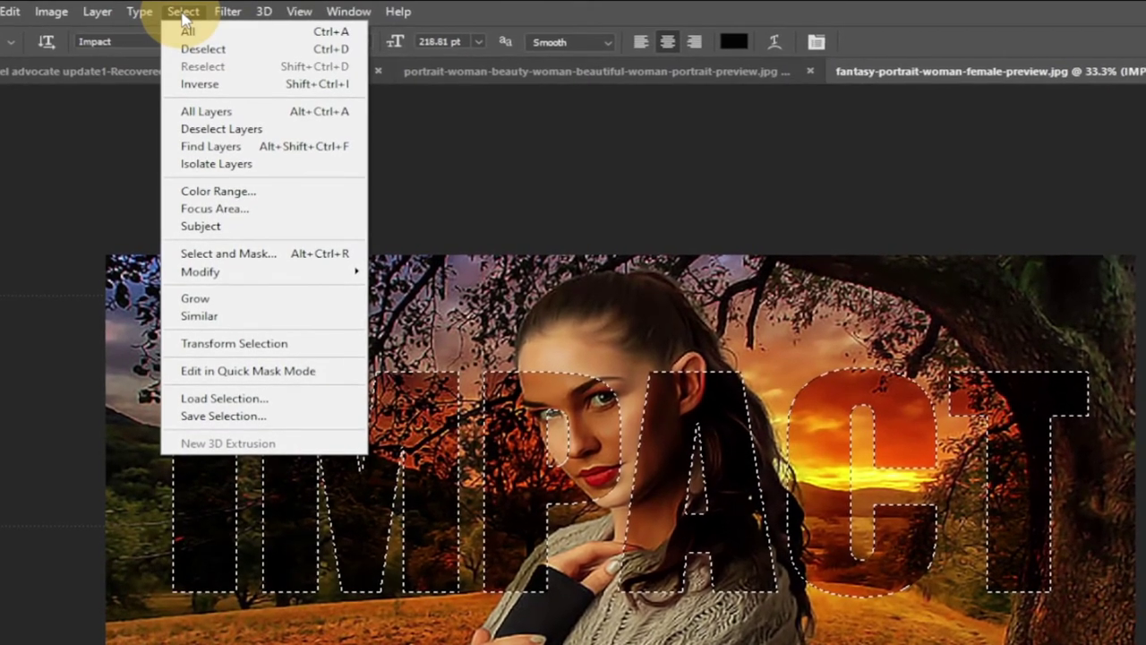
{"action": "left_click", "coordinate": [222, 85]}
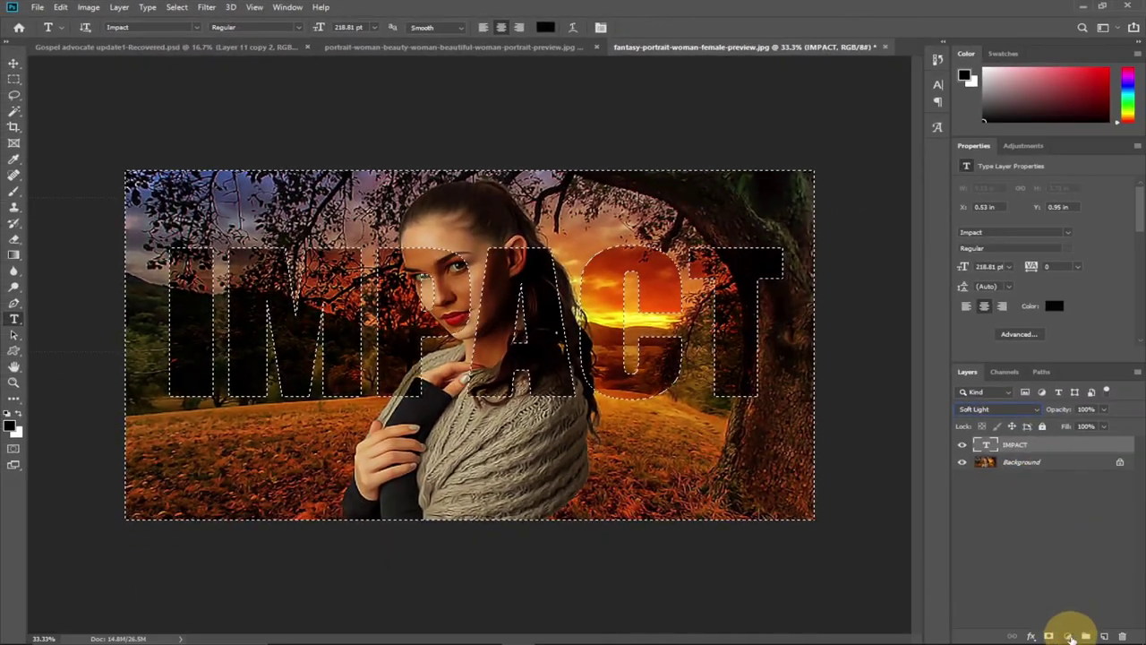
{"action": "left_click", "coordinate": [1070, 636]}
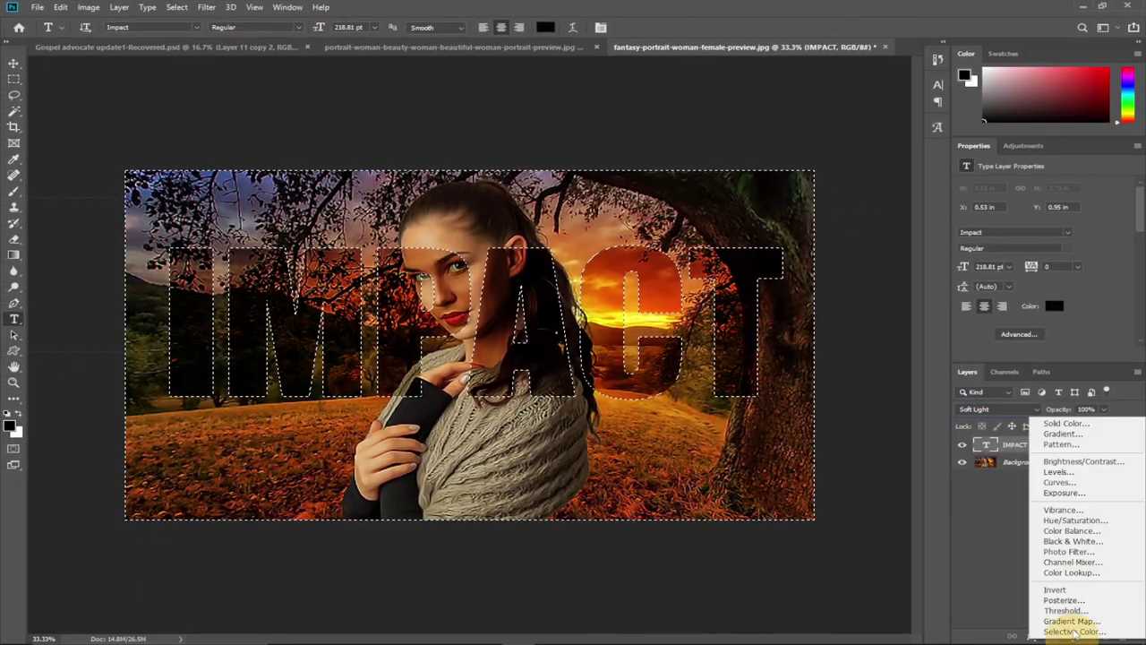
{"action": "left_click", "coordinate": [1065, 424]}
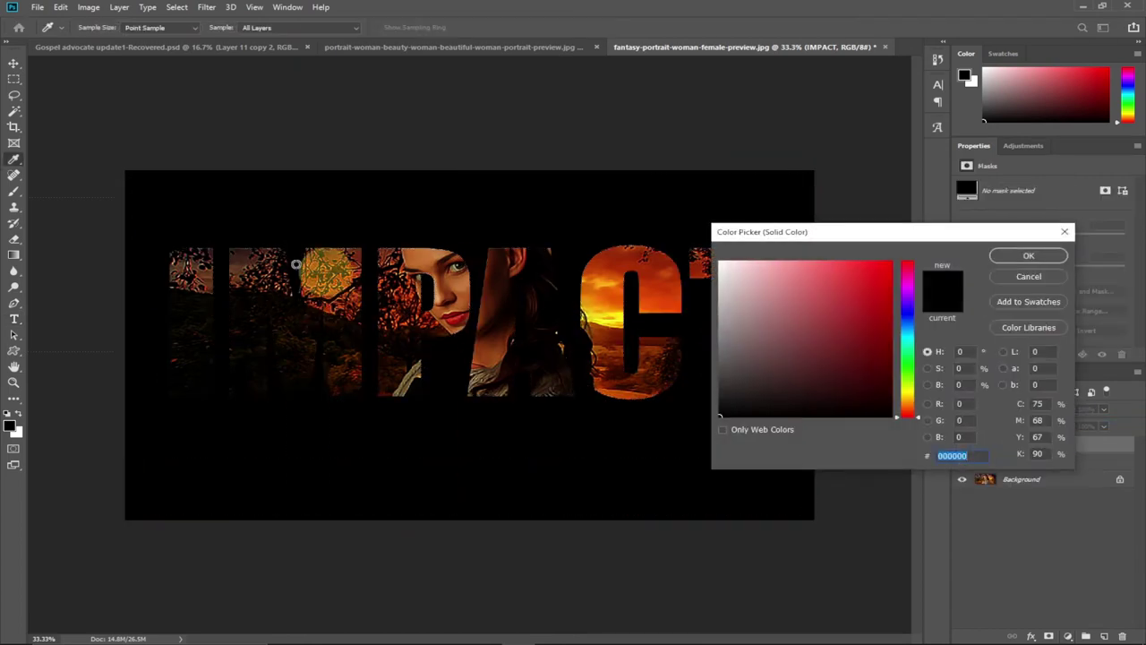
{"action": "left_click", "coordinate": [821, 341]}
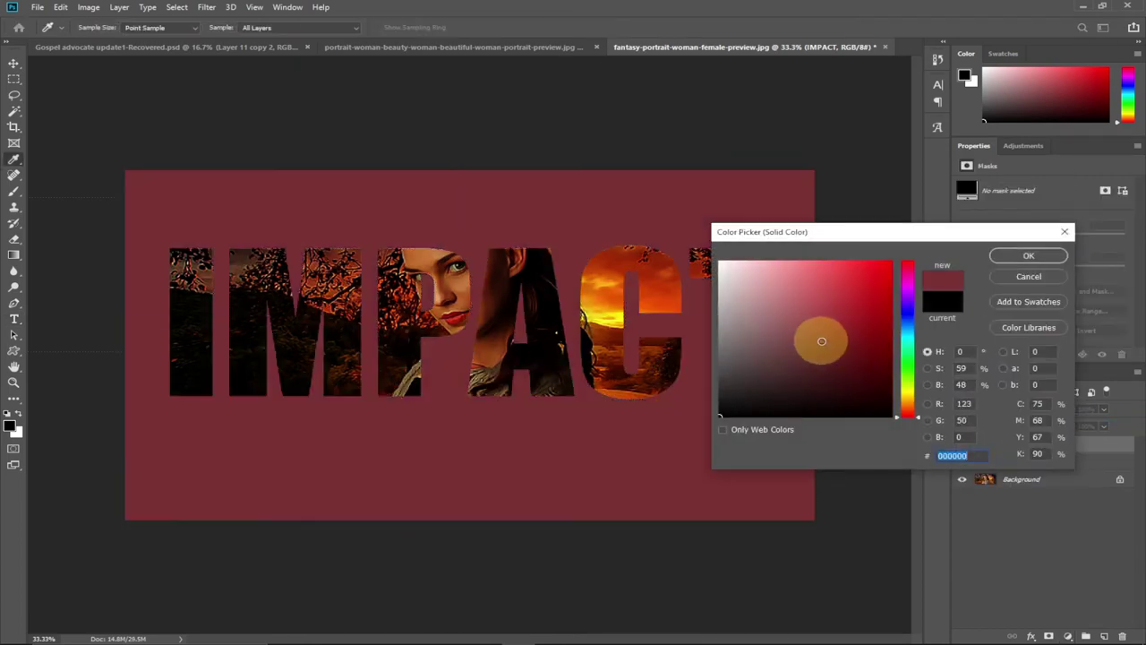
{"action": "left_click_drag", "start_coordinate": [846, 341], "coordinate": [845, 344]}
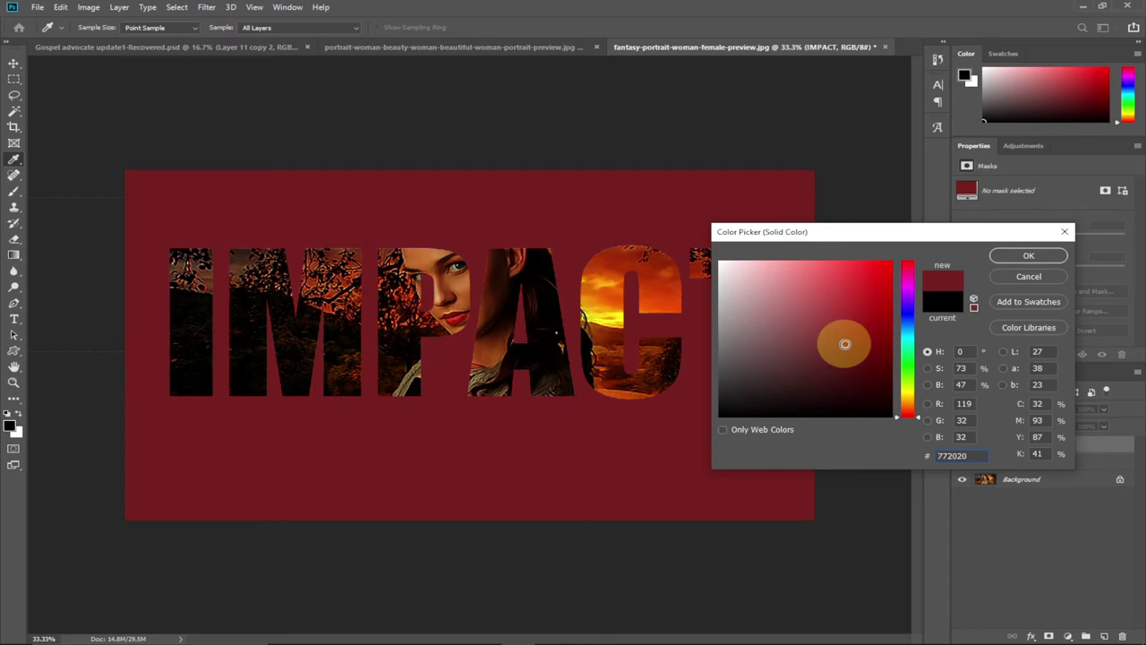
{"action": "left_click", "coordinate": [1040, 260]}
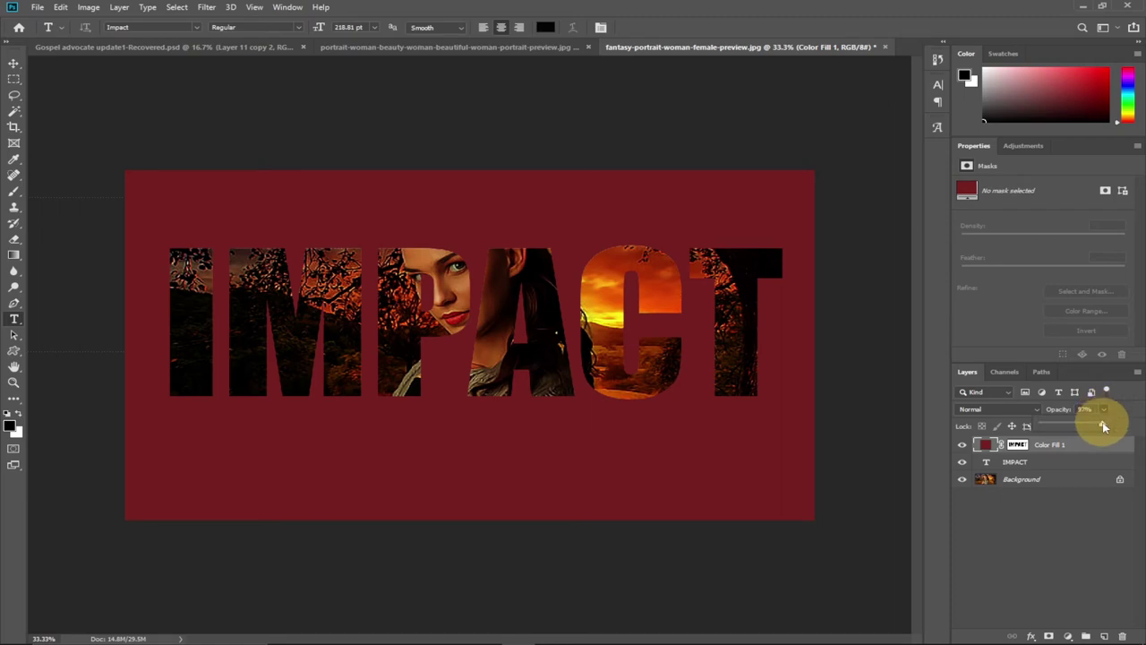
- Lower Color Fill 1 to 39% opacity and recolour it muted red 683333
{"action": "left_click_drag", "start_coordinate": [1077, 428], "coordinate": [1075, 428]}
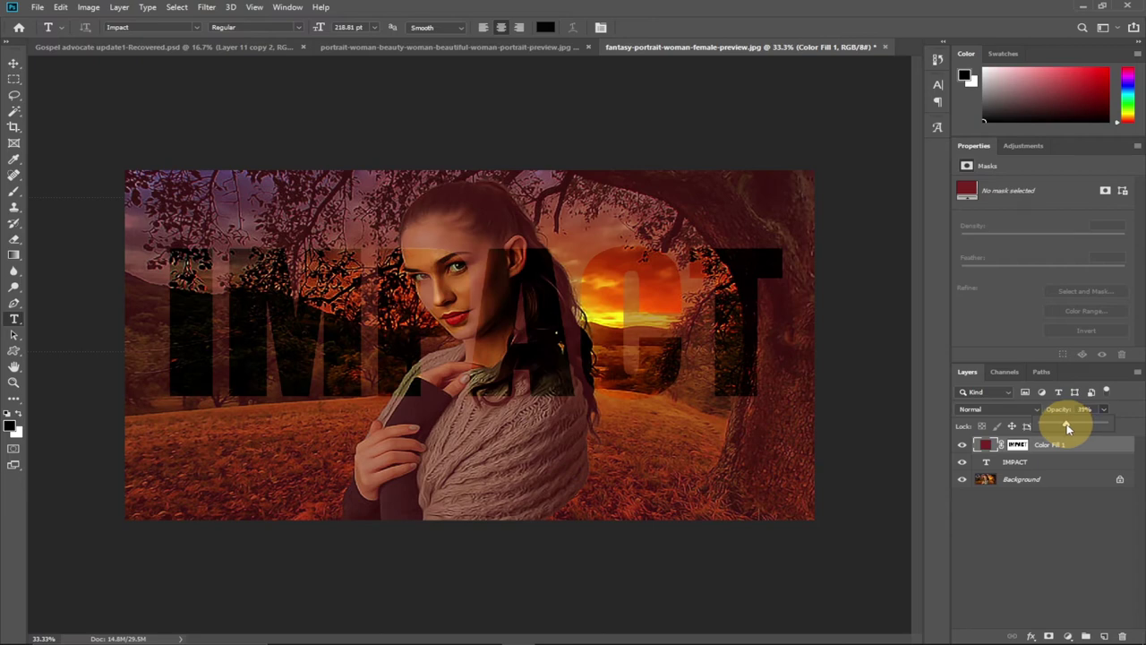
{"action": "double_click", "coordinate": [985, 444]}
{"action": "mouse_move", "coordinate": [770, 351]}
{"action": "left_mouse_down"}
{"action": "mouse_move", "coordinate": [833, 316]}
{"action": "mouse_move", "coordinate": [831, 367]}
{"action": "mouse_move", "coordinate": [815, 360]}
{"action": "left_mouse_up"}
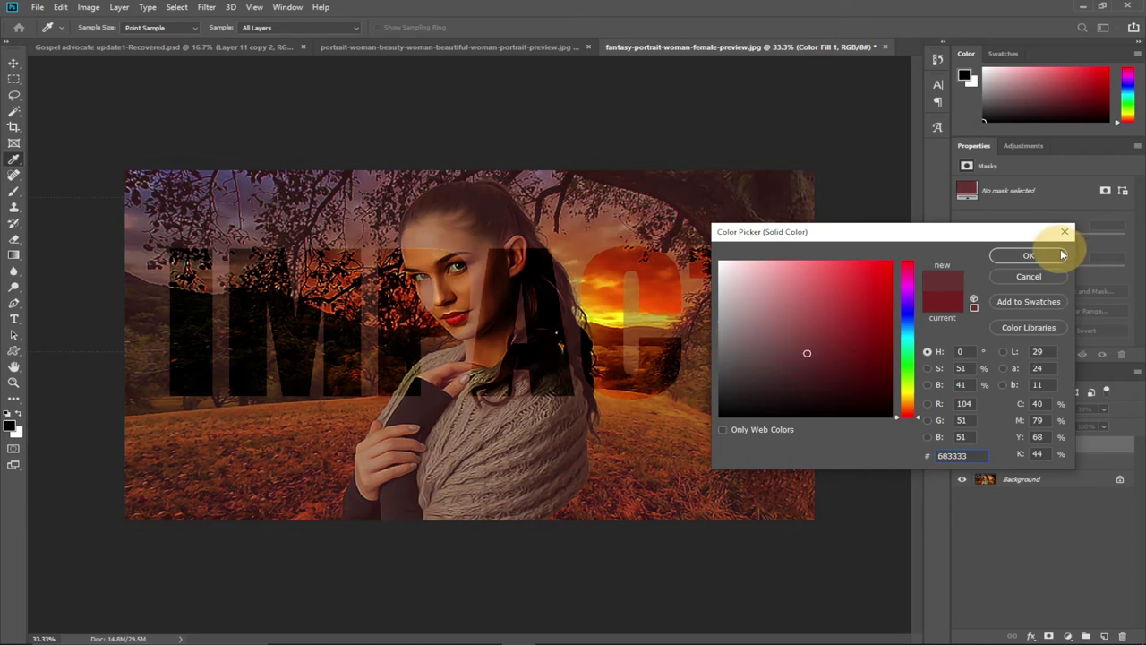
{"action": "left_click", "coordinate": [1030, 257]}
- Give the IMPACT layer a 7 px outside stroke in near-white fcf7f7 at 77% opacity
{"action": "left_click", "coordinate": [422, 46]}
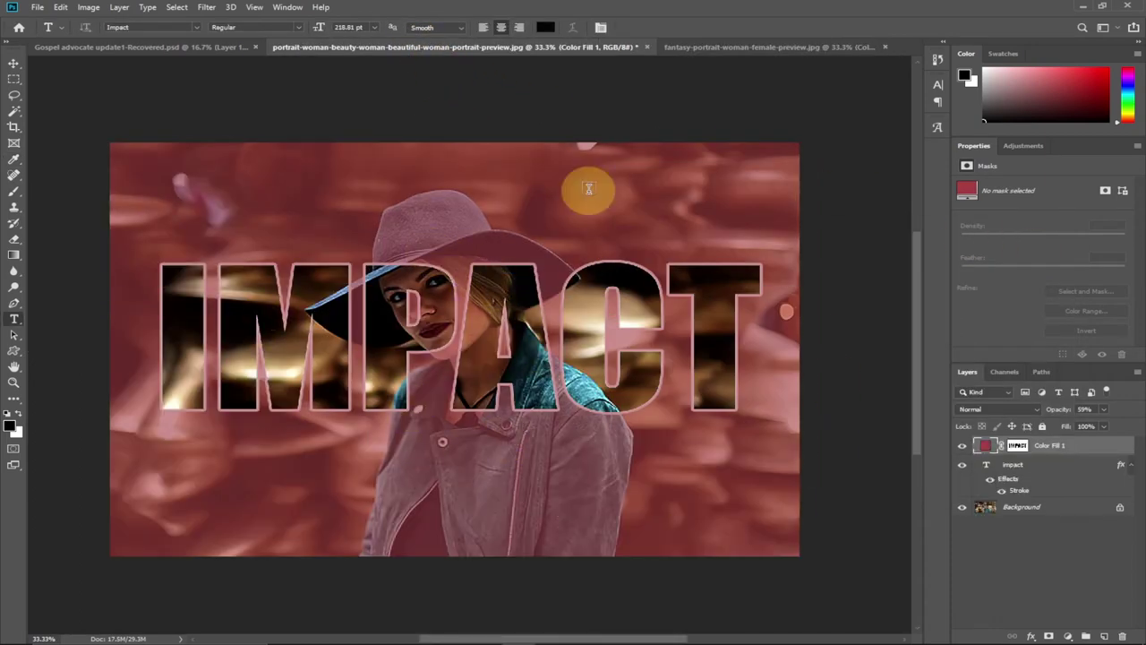
{"action": "left_click", "coordinate": [694, 46]}
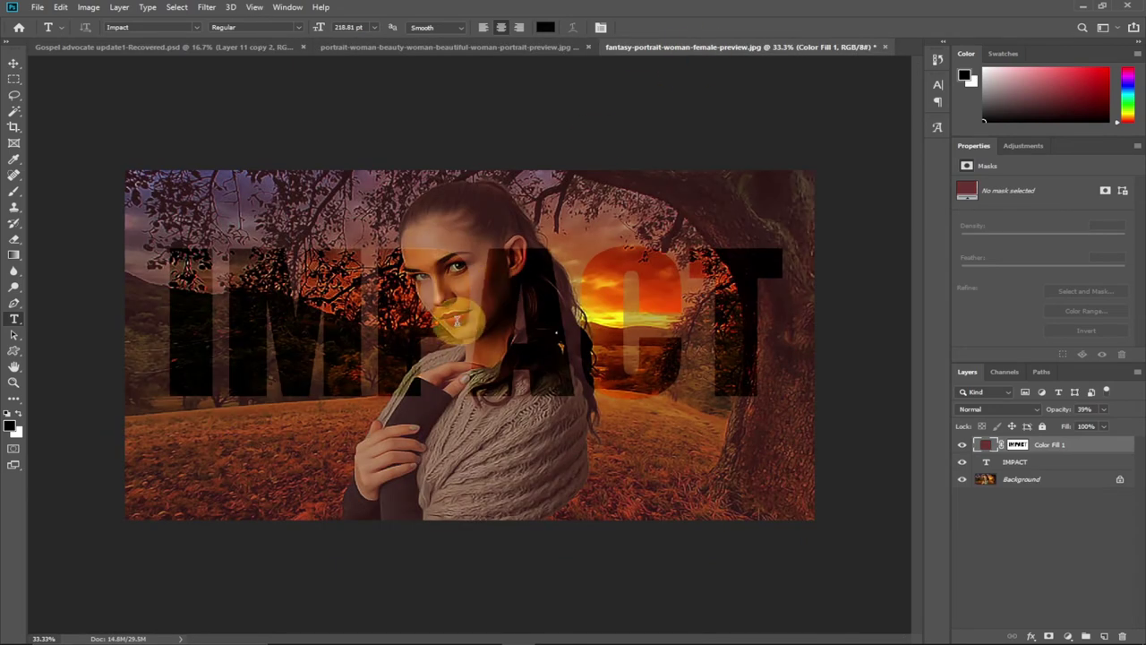
{"action": "left_click", "coordinate": [1068, 463]}
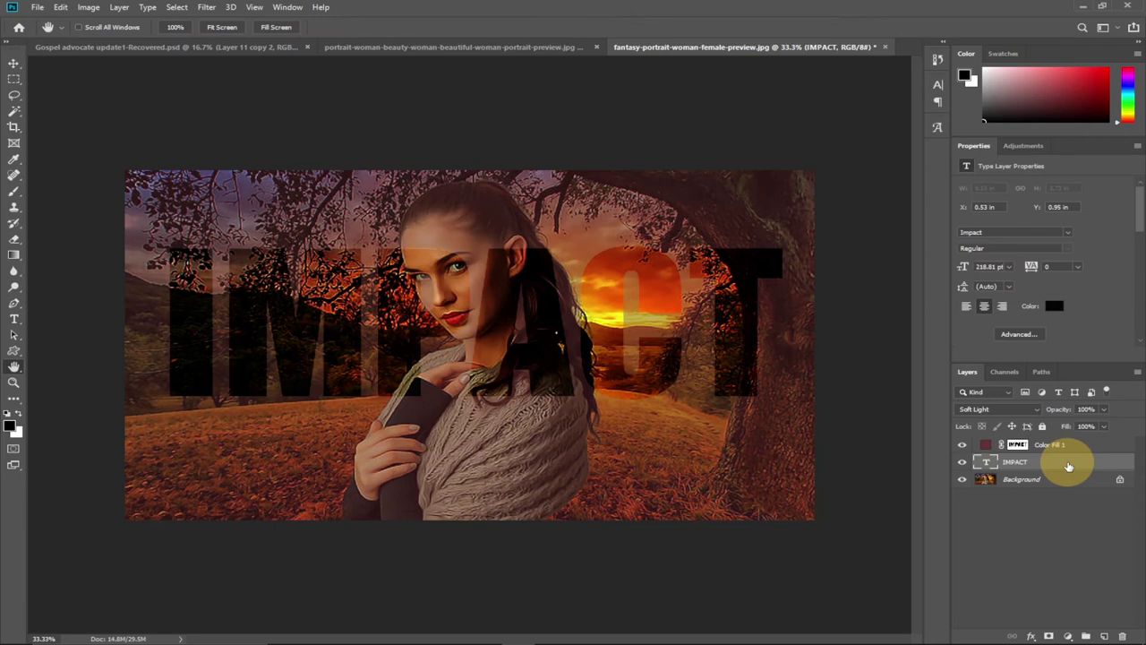
{"action": "double_click", "coordinate": [1068, 463]}
{"action": "left_click_drag", "start_coordinate": [604, 344], "coordinate": [789, 261]}
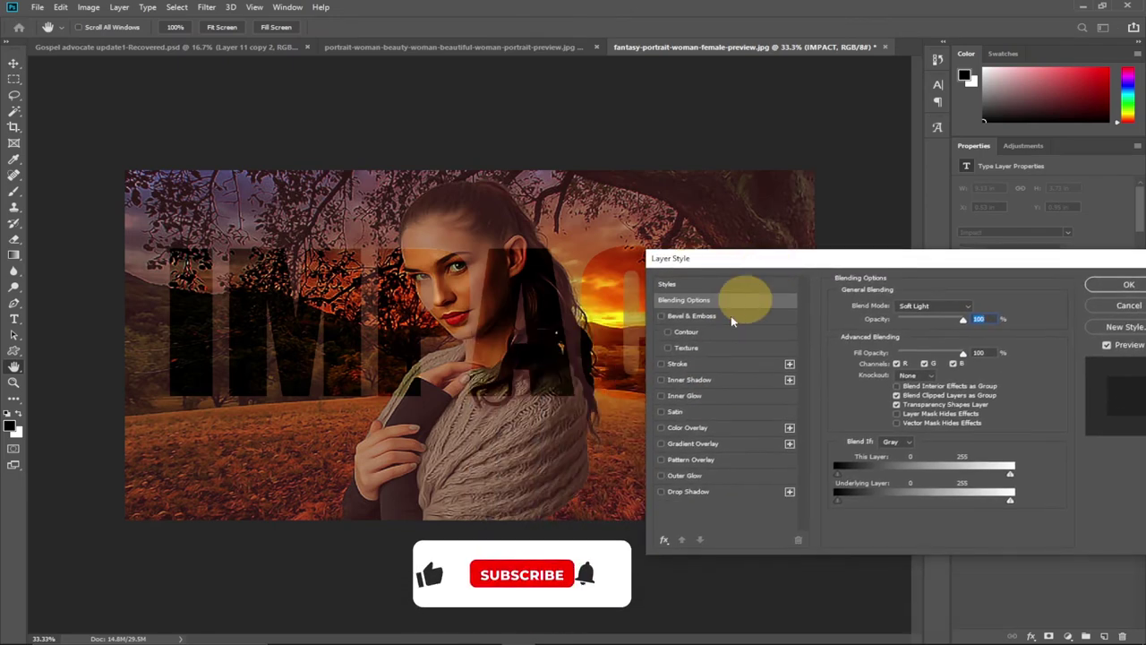
{"action": "left_click", "coordinate": [673, 364]}
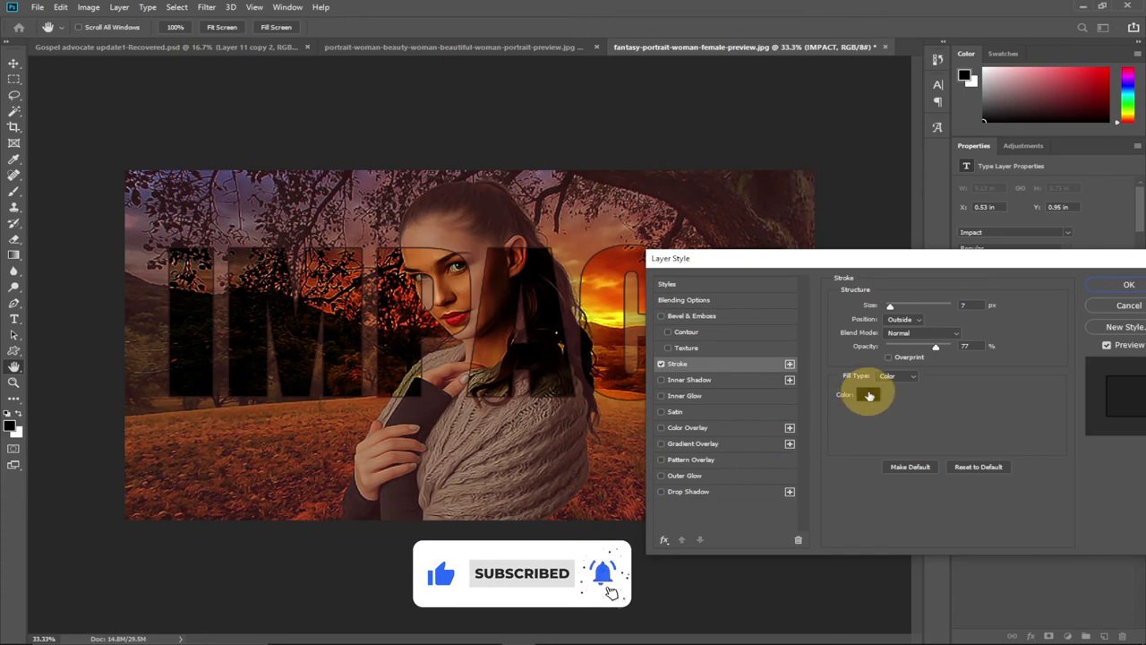
{"action": "left_click", "coordinate": [868, 395]}
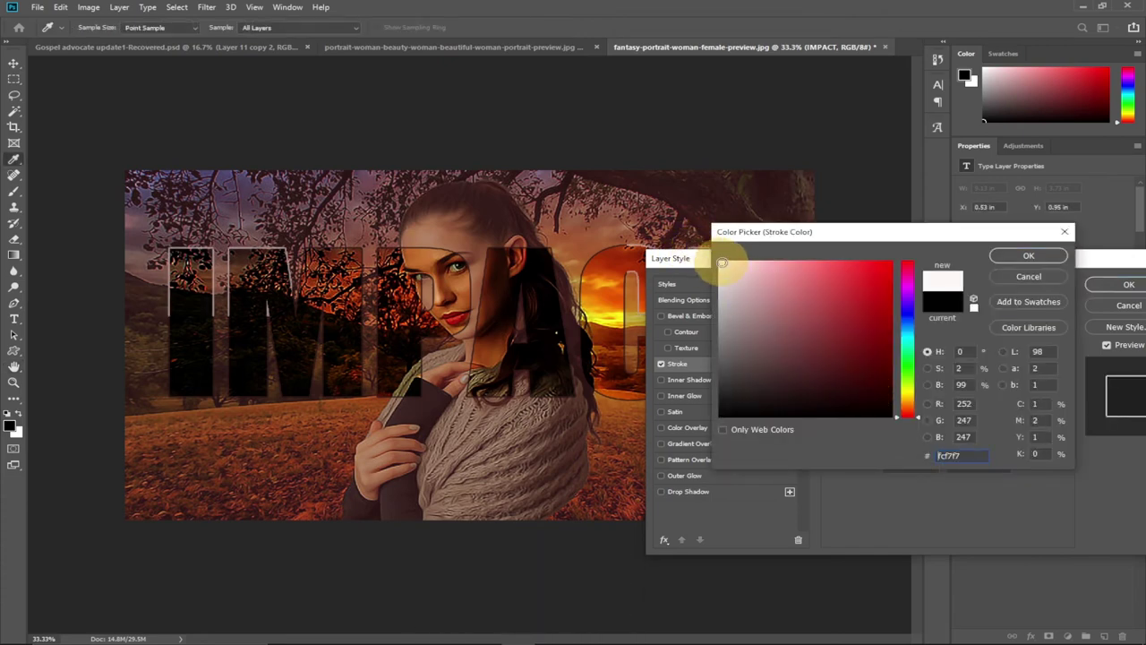
{"action": "left_click", "coordinate": [1026, 257]}
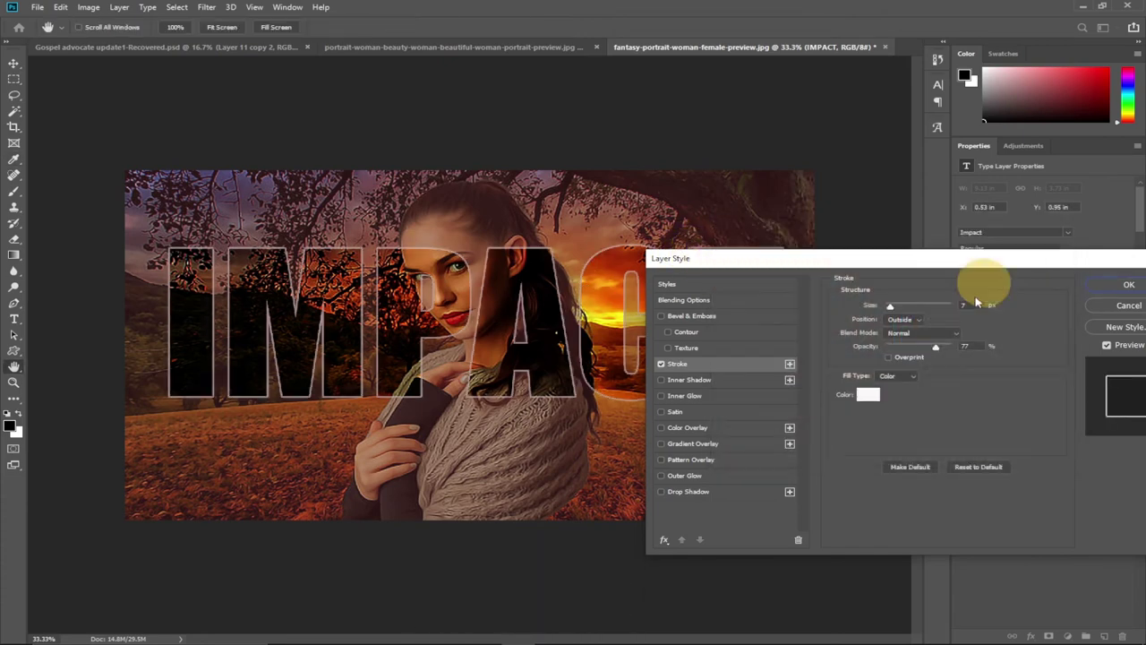
{"action": "left_click_drag", "start_coordinate": [953, 280], "coordinate": [703, 305]}
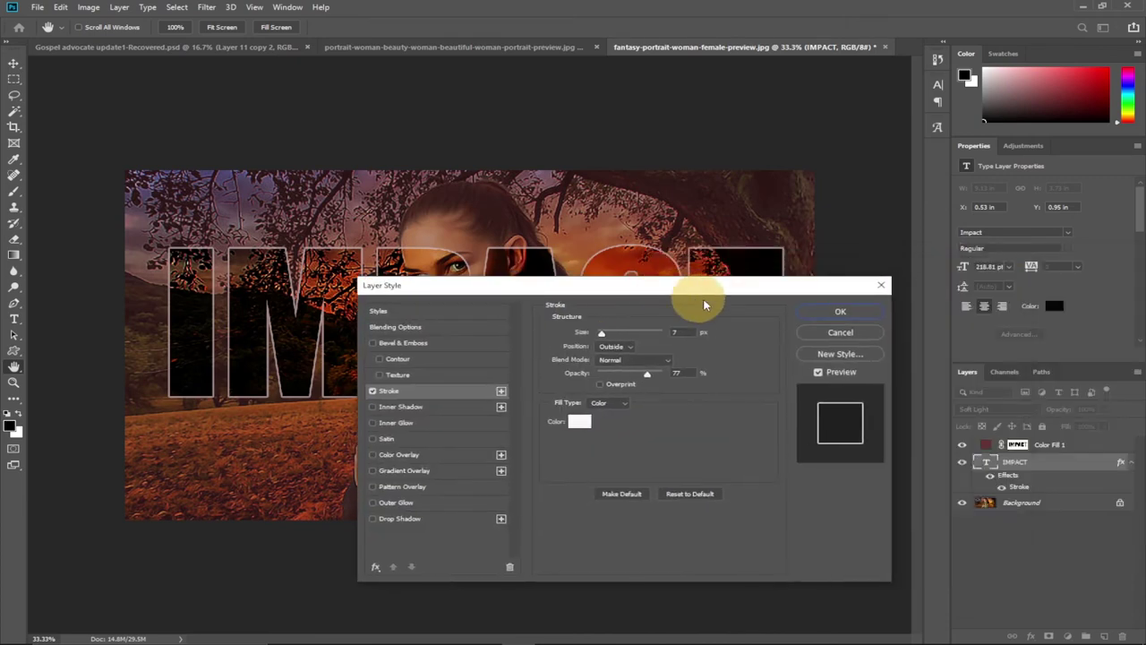
{"action": "left_click", "coordinate": [839, 313]}
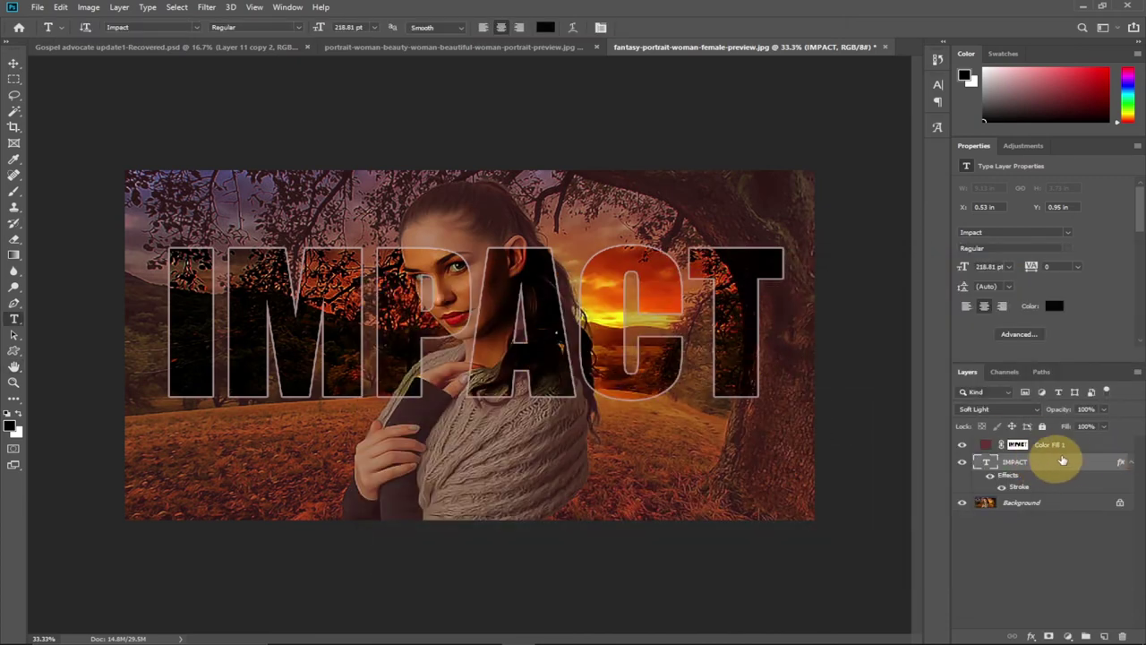
- Try several reds for Color Fill 1, settling on near-black red 100909
{"action": "left_click", "coordinate": [988, 445]}
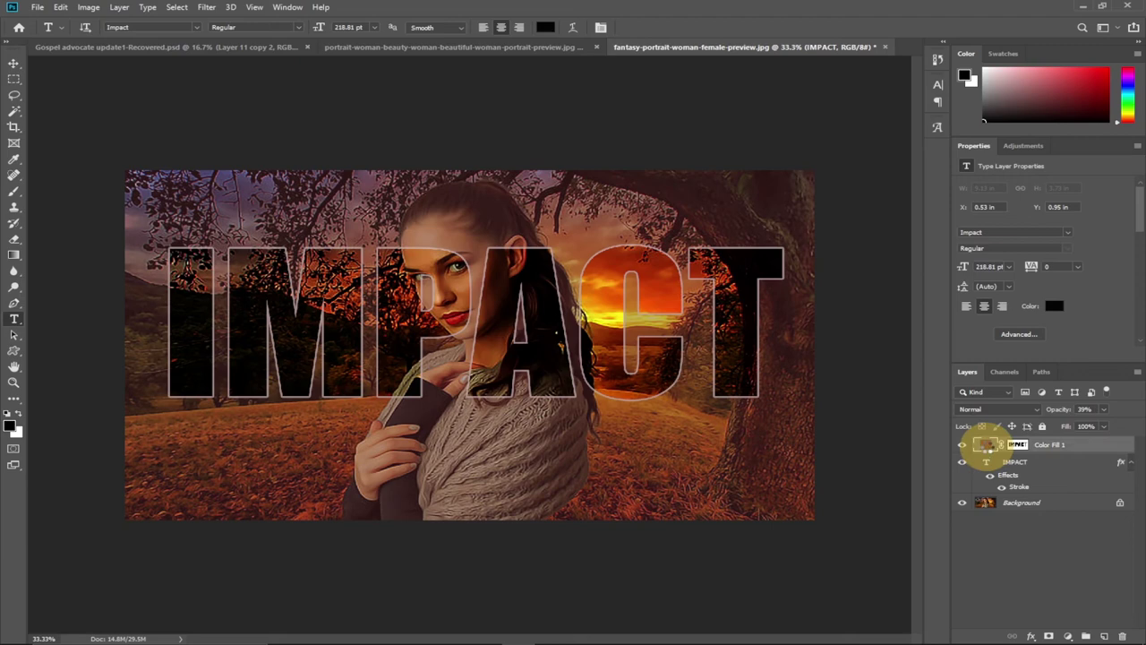
{"action": "double_click", "coordinate": [988, 445]}
{"action": "left_click", "coordinate": [836, 314]}
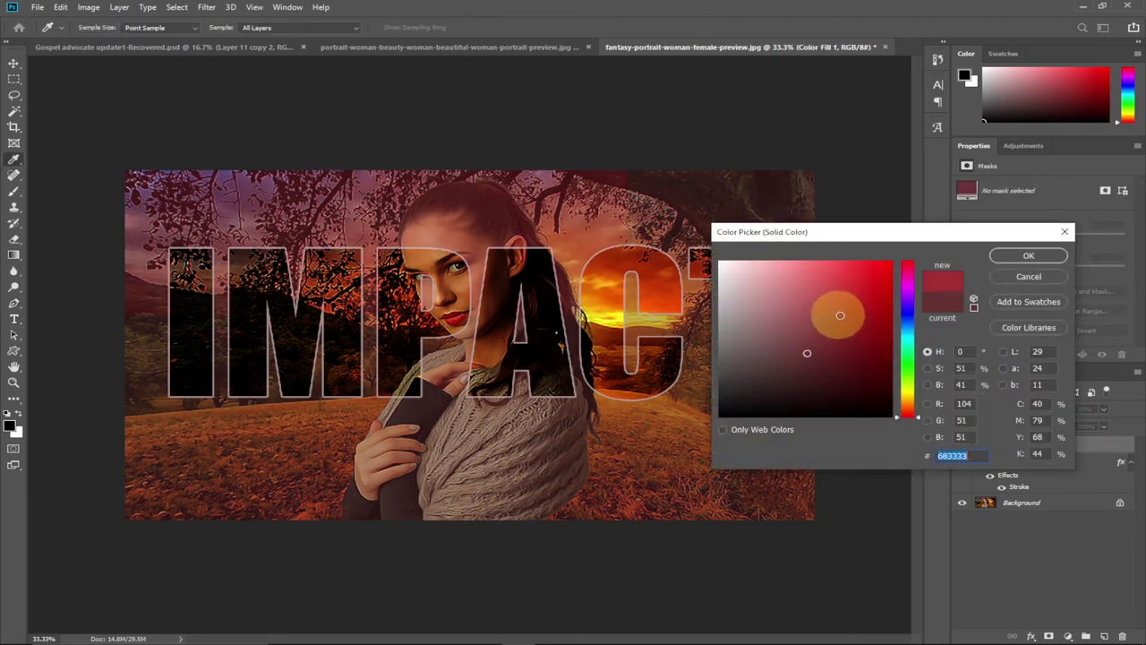
{"action": "mouse_move", "coordinate": [874, 372]}
{"action": "left_mouse_down"}
{"action": "mouse_move", "coordinate": [857, 397]}
{"action": "mouse_move", "coordinate": [813, 403]}
{"action": "left_mouse_up"}
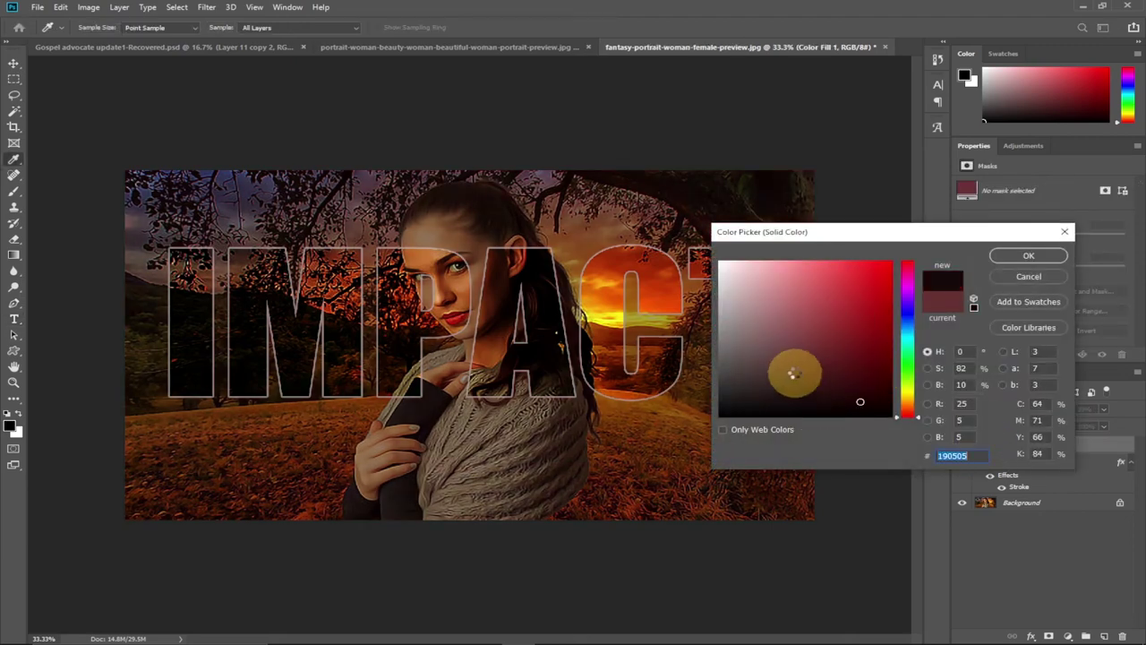
{"action": "left_click_drag", "start_coordinate": [829, 288], "coordinate": [861, 278]}
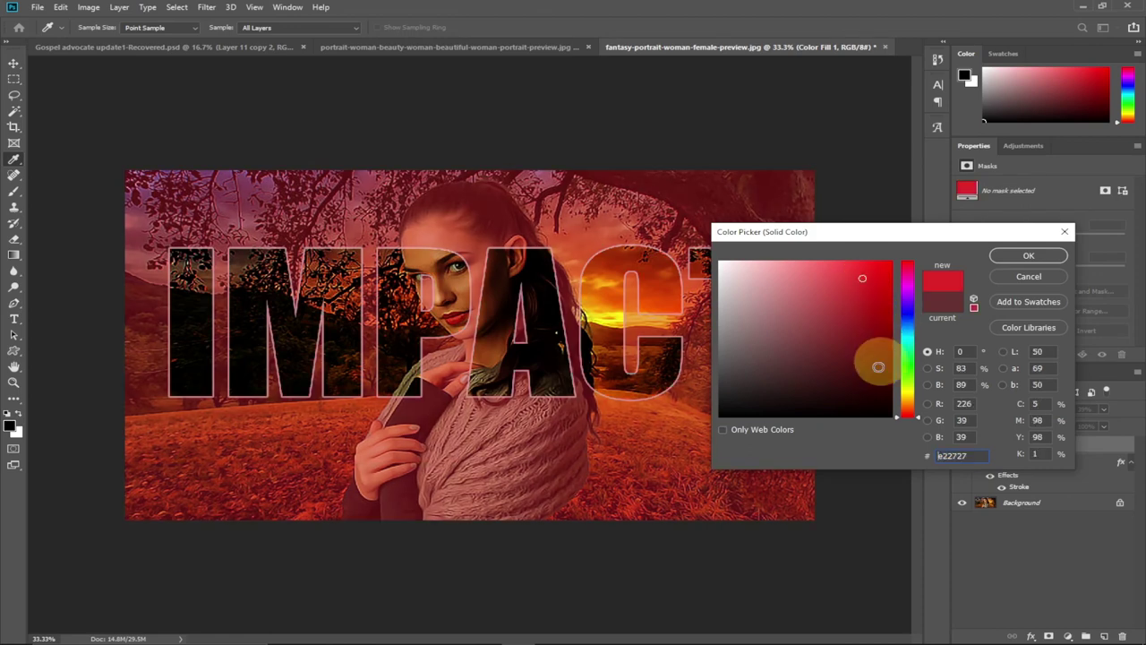
{"action": "left_click", "coordinate": [859, 395]}
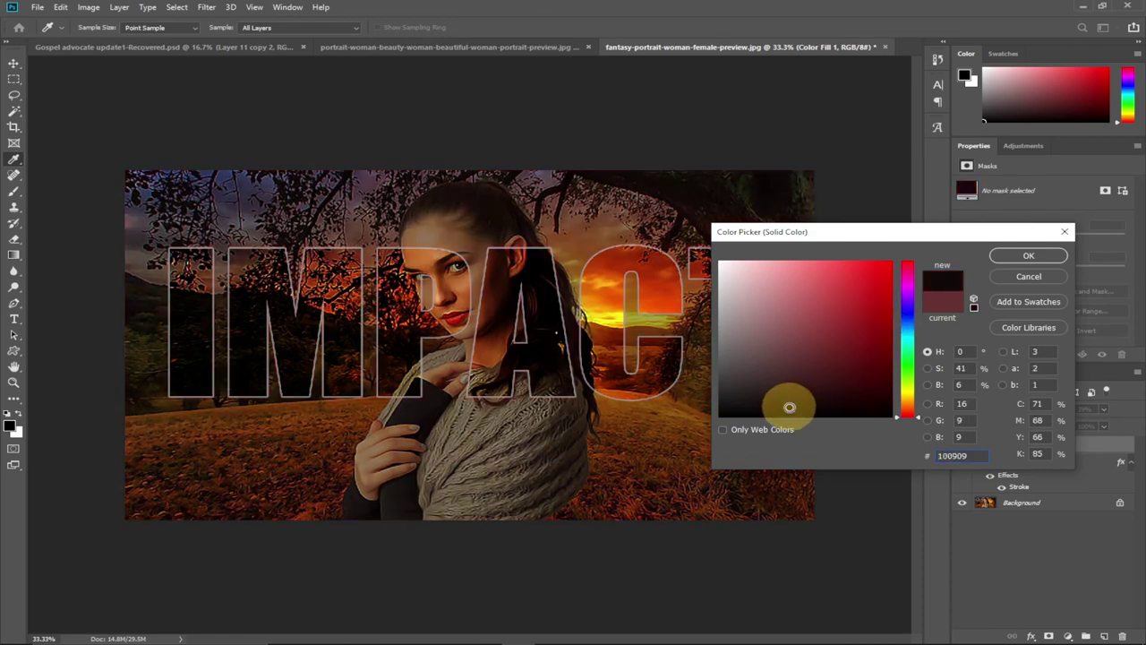